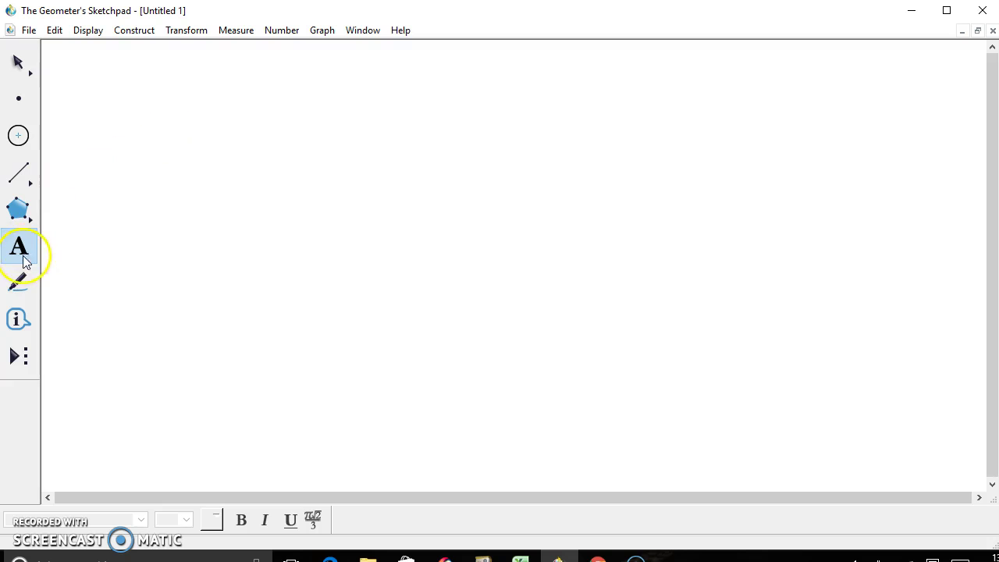
# Add a practice note text box, a compass circle and a free point to the sketch
pyautogui.moveTo(189, 73); pyautogui.dragTo(440, 221)
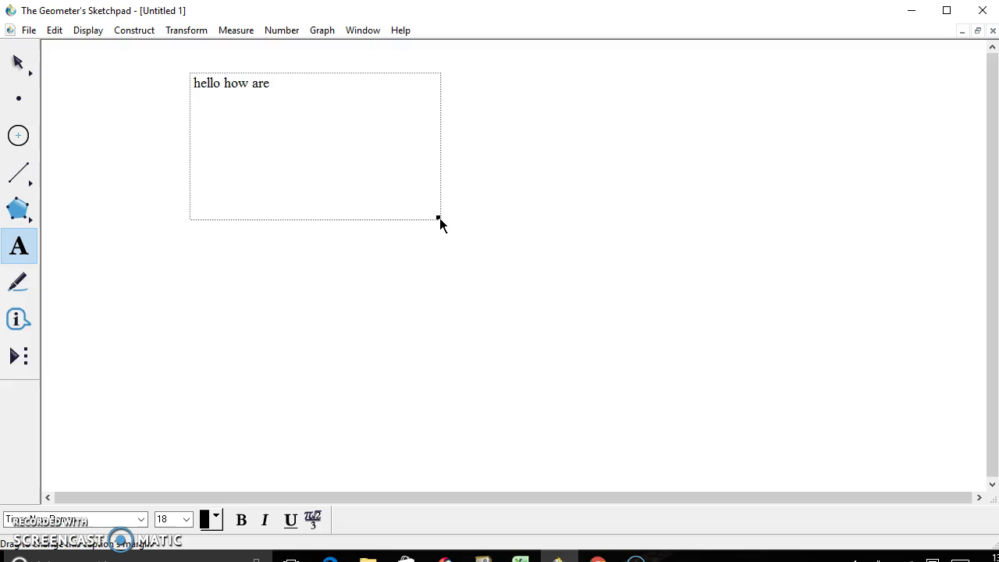
pyautogui.click(19, 134)
pyautogui.moveTo(454, 146); pyautogui.dragTo(425, 218)
pyautogui.click(213, 171)
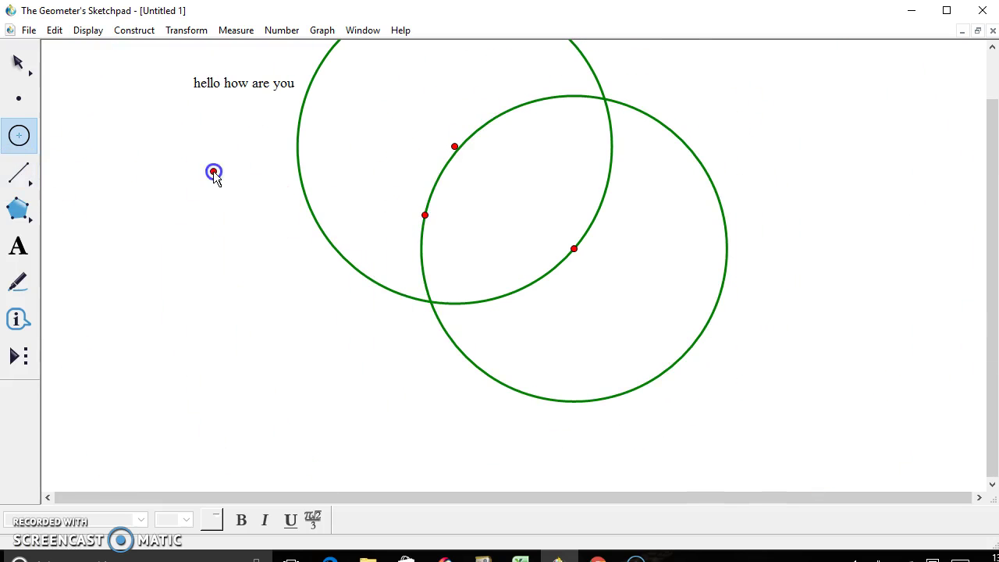
# Draw a three-segment triangle, then marquee-select everything in the sketch
pyautogui.click(34, 192)
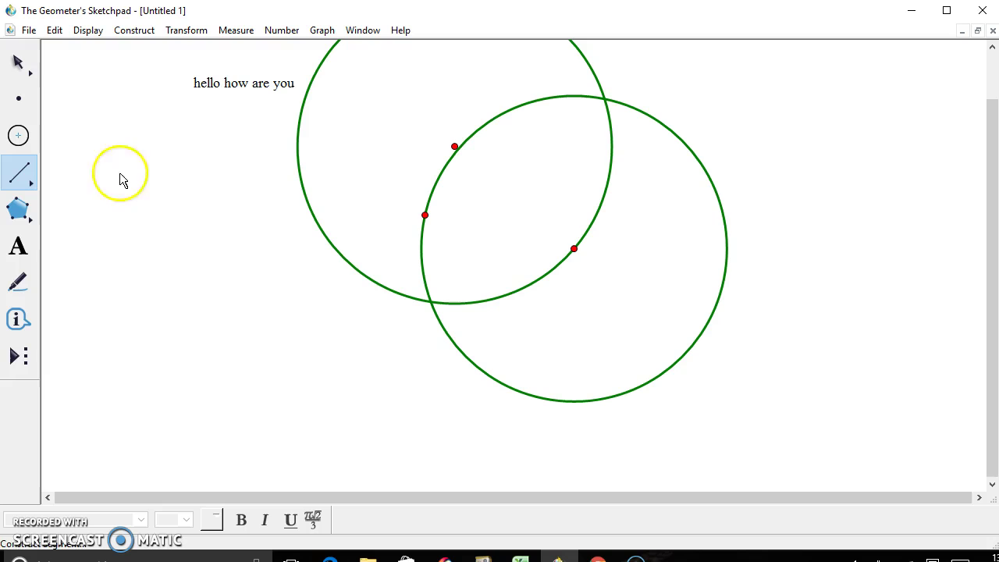
pyautogui.moveTo(120, 172); pyautogui.dragTo(212, 269)
pyautogui.click(212, 269)
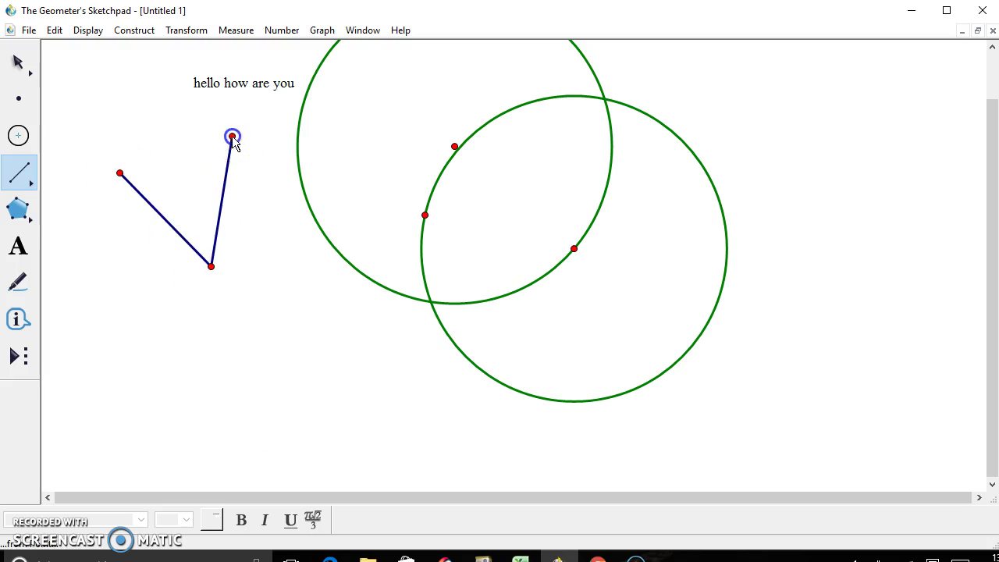
pyautogui.moveTo(233, 139); pyautogui.dragTo(119, 173)
pyautogui.click(15, 61)
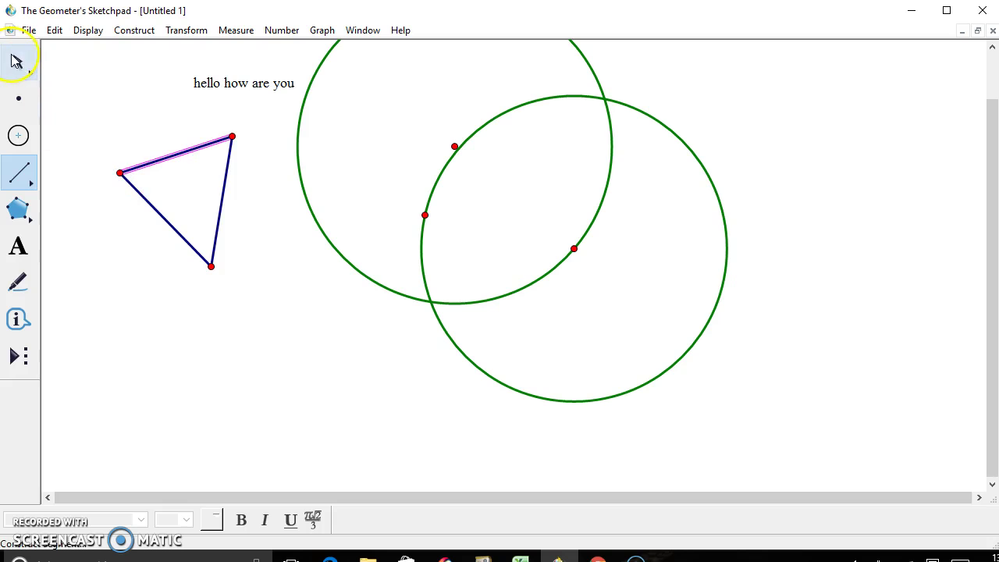
pyautogui.moveTo(94, 67); pyautogui.dragTo(838, 489)
# Delete the practice objects and show a square coordinate grid
pyautogui.press('Delete')
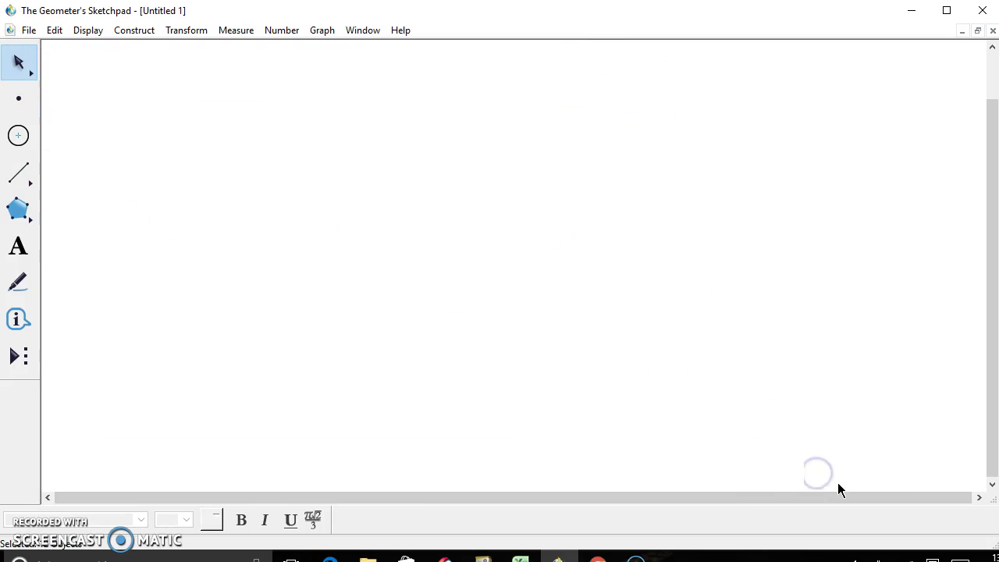
pyautogui.click(324, 30)
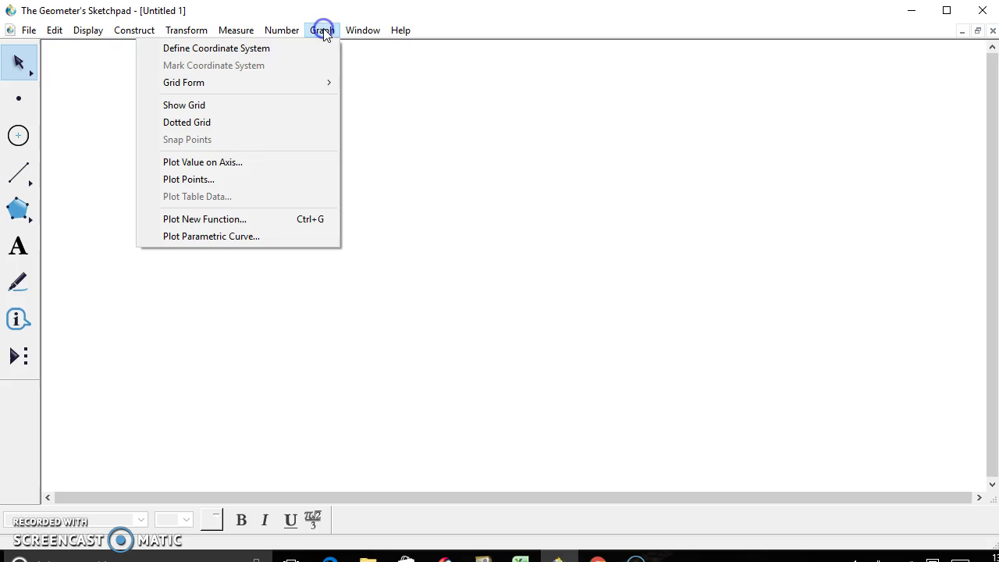
pyautogui.moveTo(256, 80)
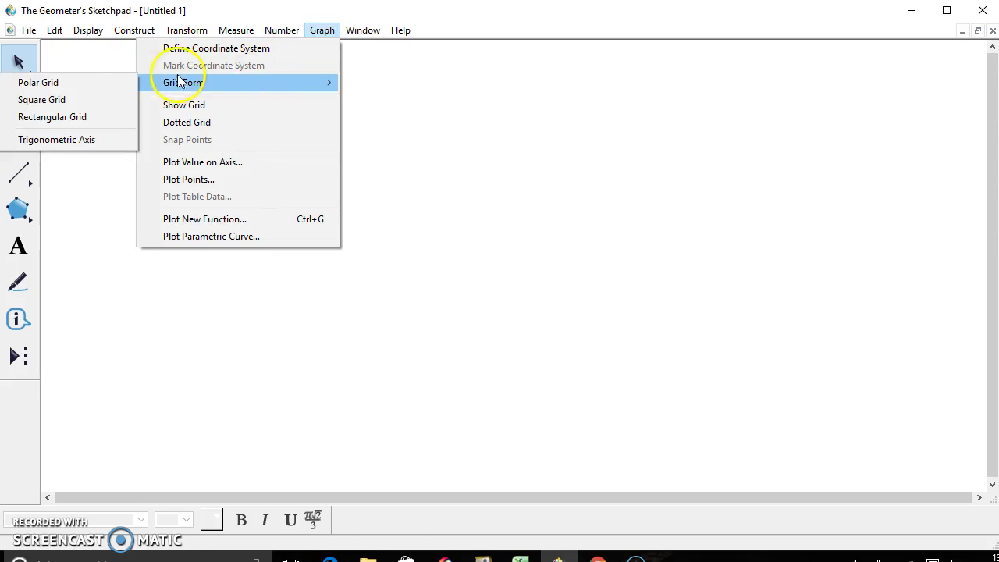
pyautogui.click(111, 100)
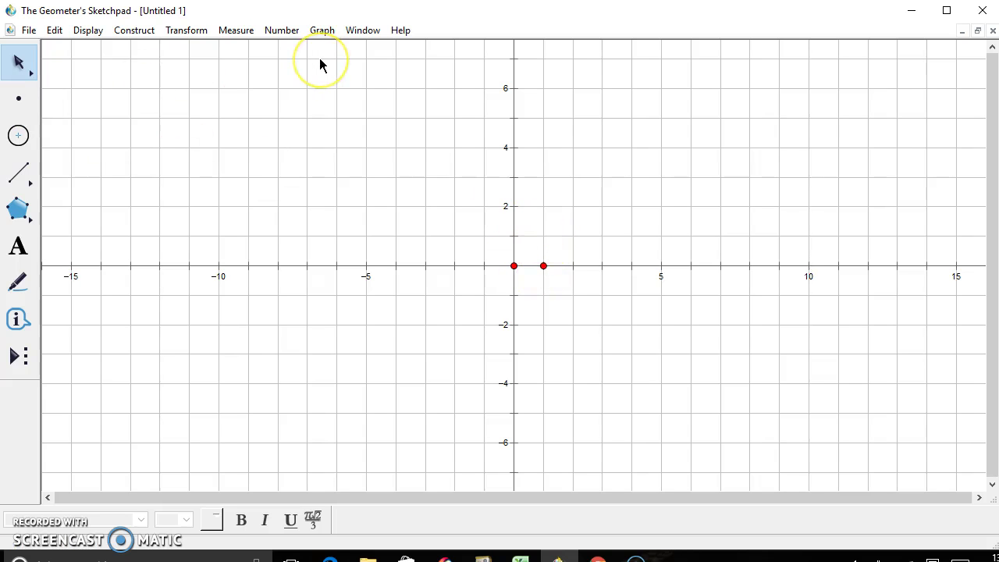
# Plot the point (5, 2), then select the axes and the plotted point
pyautogui.click(322, 30)
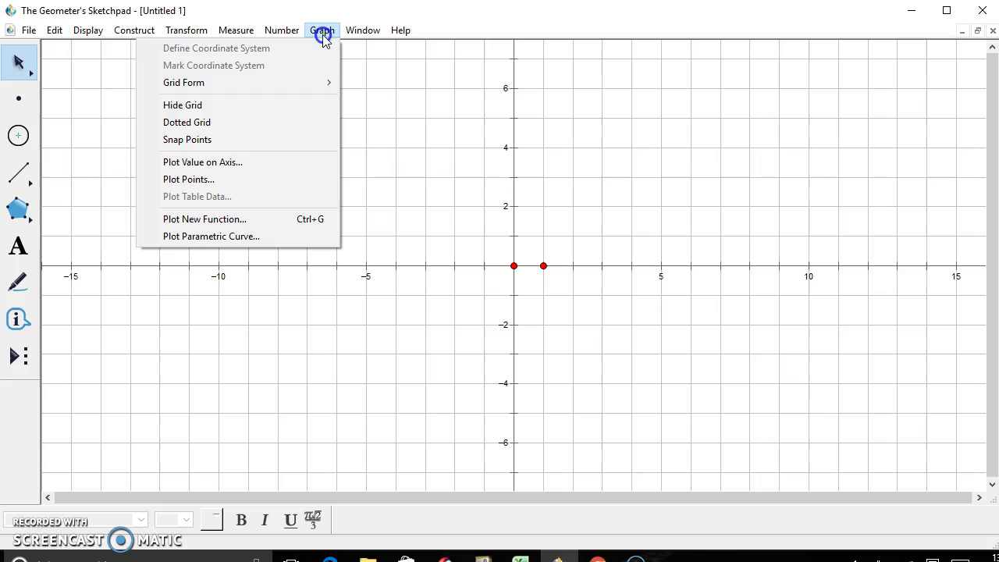
pyautogui.click(195, 179)
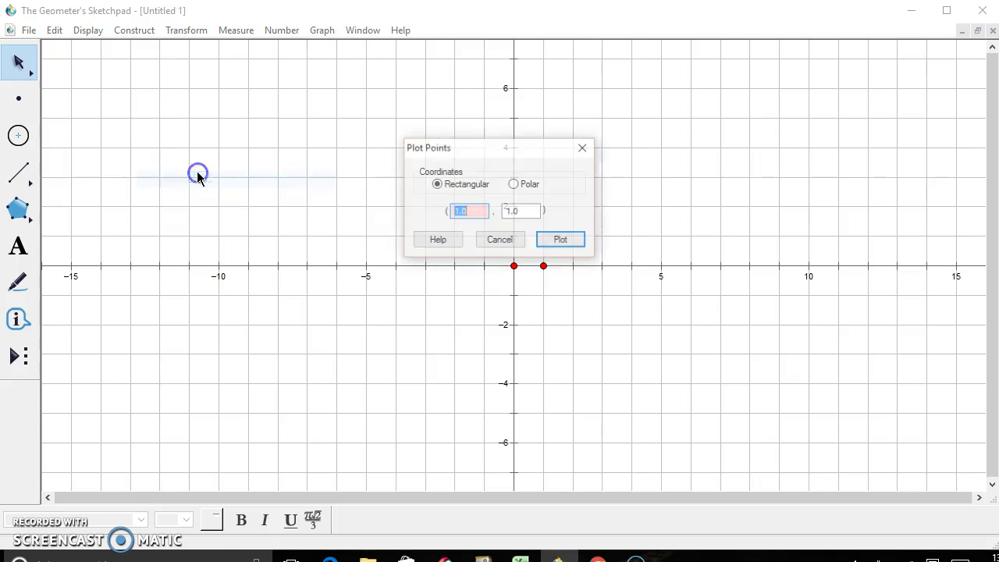
pyautogui.write('5')
pyautogui.press('Tab')
pyautogui.write('2')
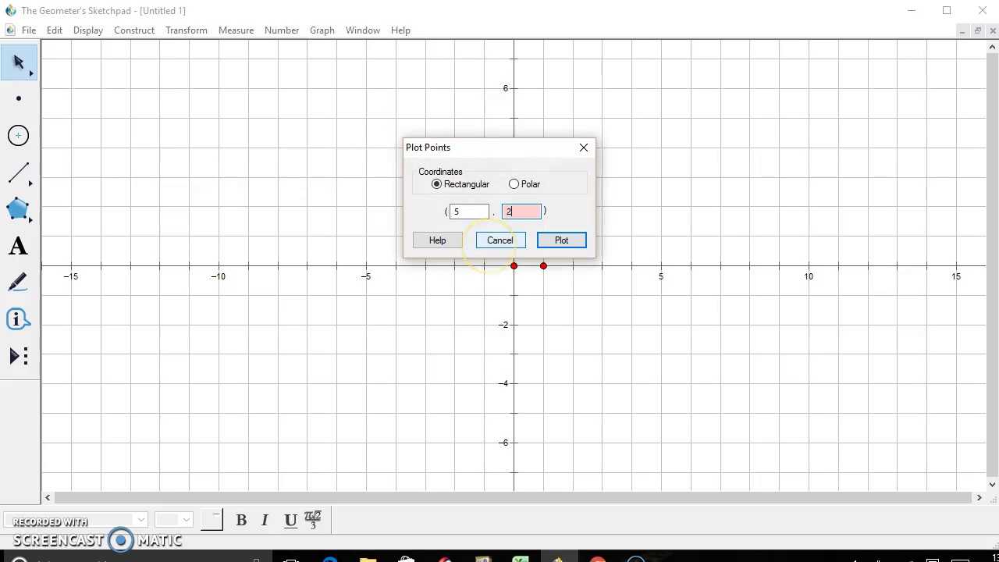
pyautogui.press('Return')
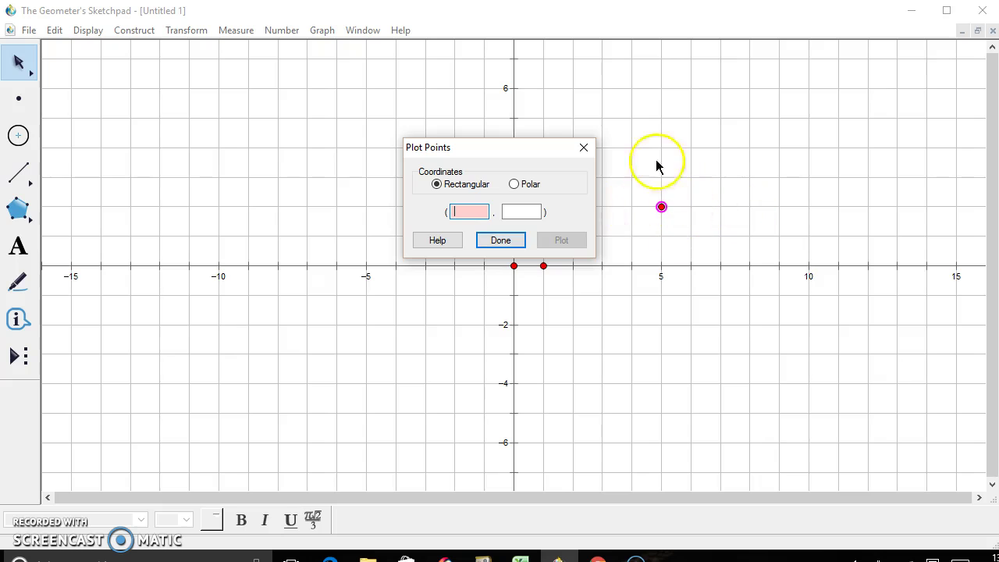
pyautogui.click(585, 146)
pyautogui.moveTo(310, 80); pyautogui.dragTo(553, 264)
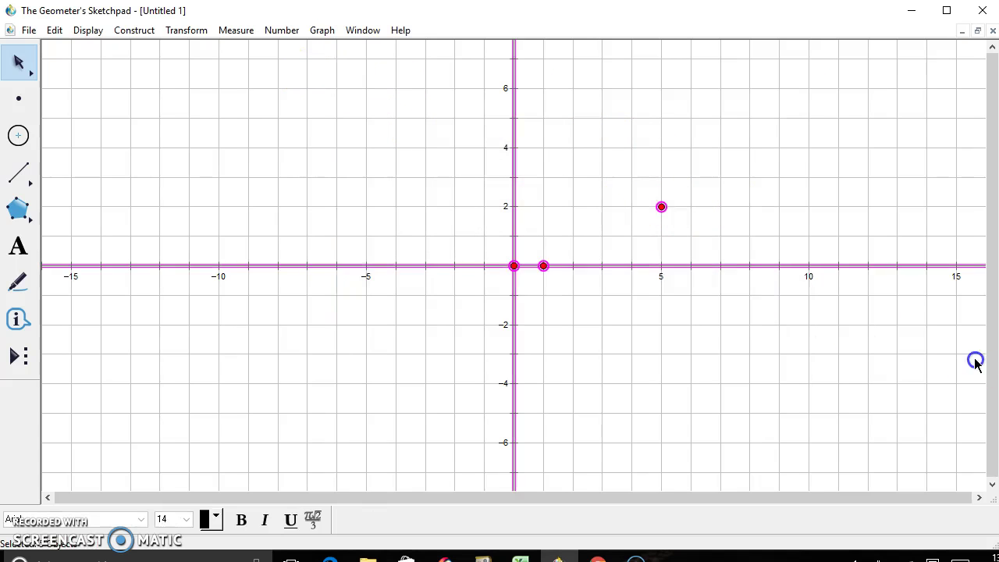
# Delete the grid and point, then draw the triangle's connected segments with the Straightedge
pyautogui.press('Delete')
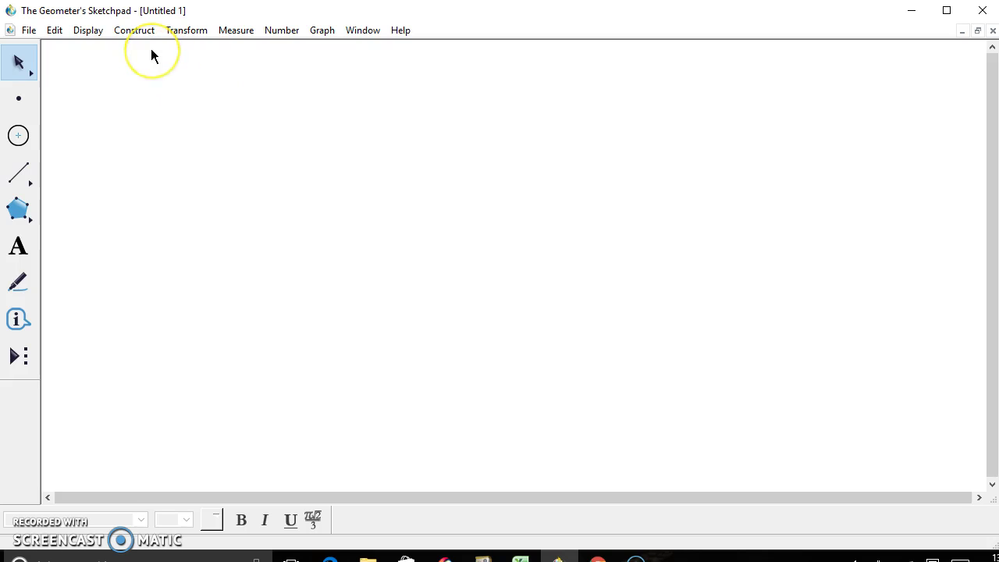
pyautogui.click(19, 173)
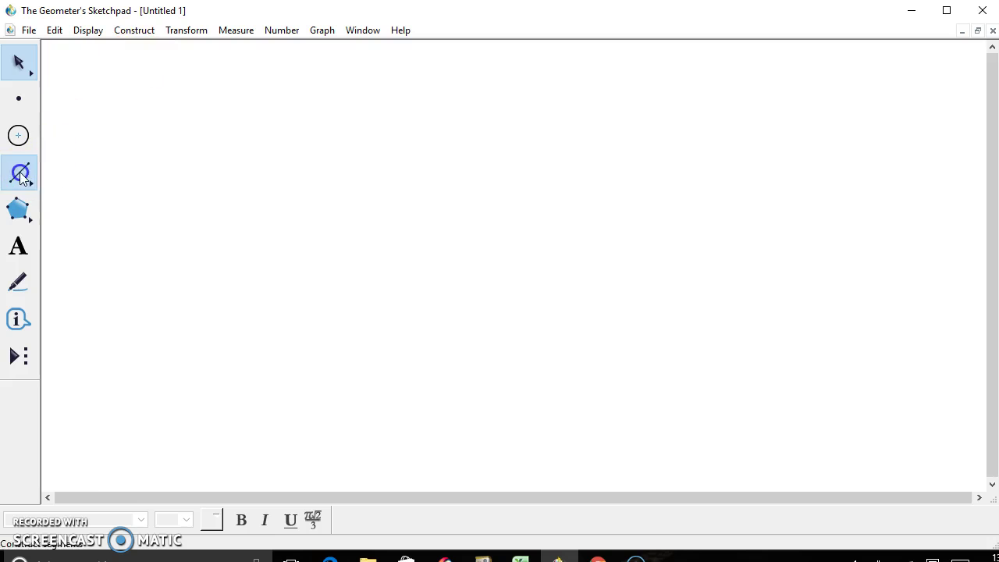
pyautogui.moveTo(298, 138)
pyautogui.mouseDown()
pyautogui.moveTo(169, 285)
pyautogui.moveTo(462, 280)
pyautogui.moveTo(298, 139)
pyautogui.mouseUp()
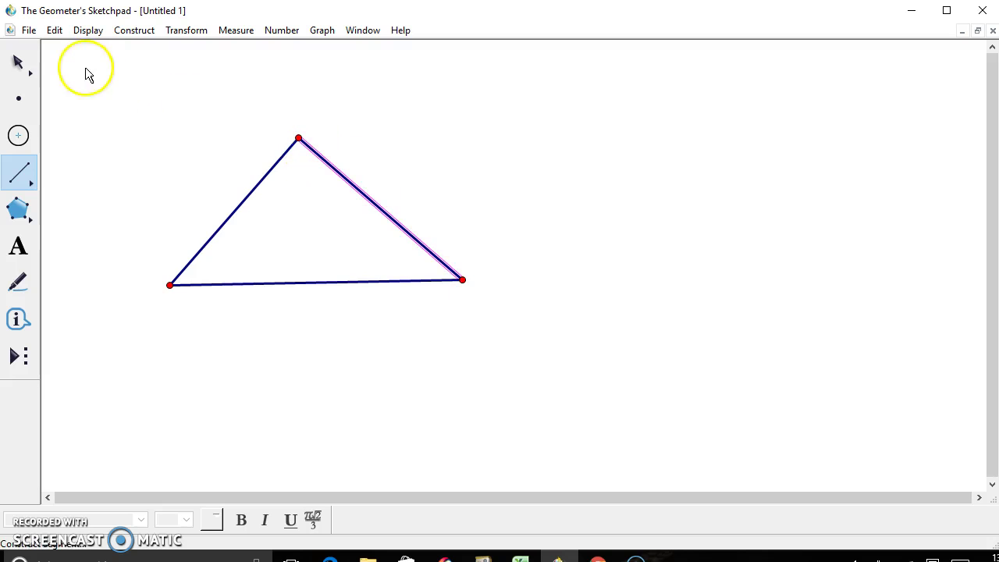
# Select the right side, left side and base, and construct their three midpoints
pyautogui.click(20, 62)
pyautogui.click(117, 88)
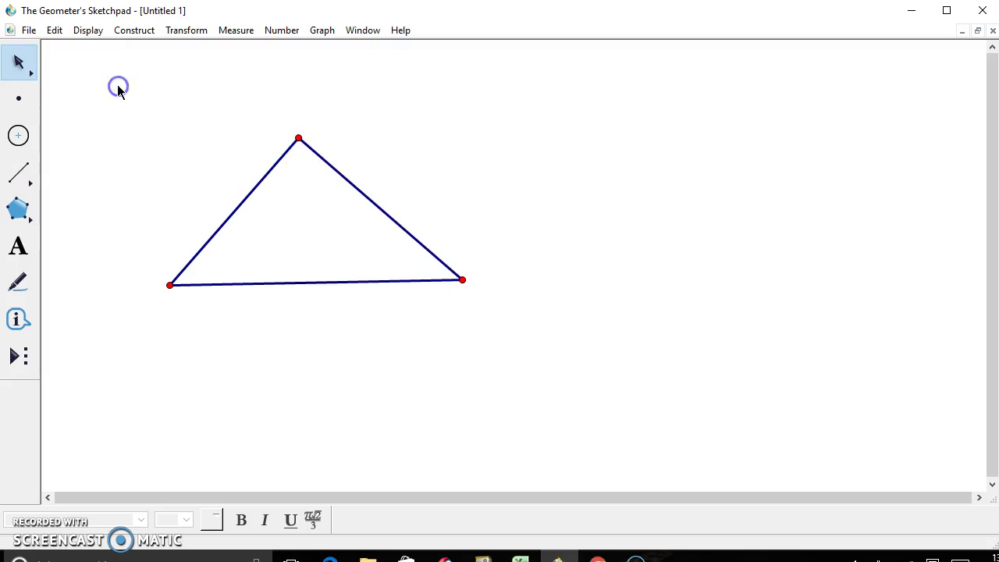
pyautogui.click(371, 198)
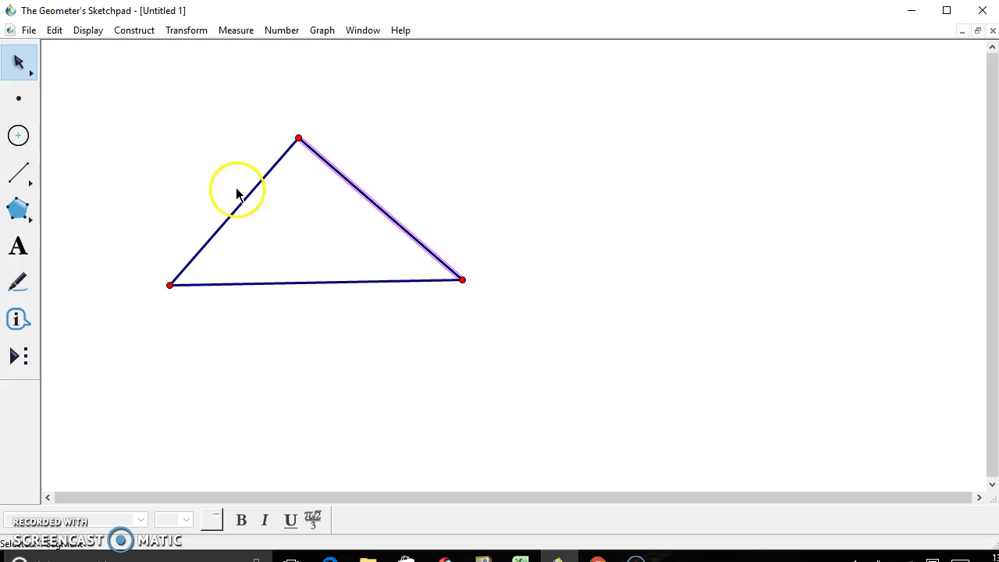
pyautogui.click(245, 196)
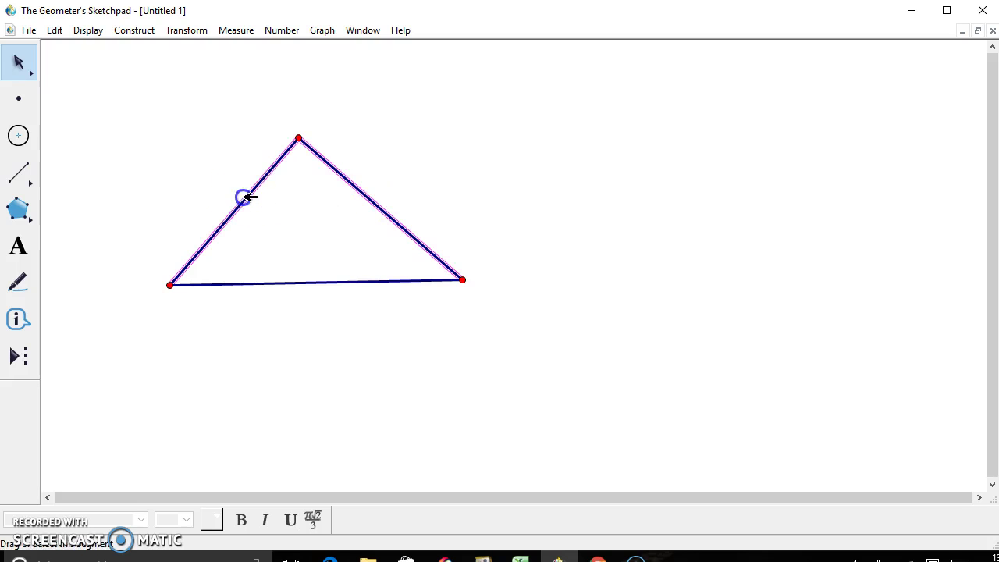
pyautogui.click(316, 284)
pyautogui.click(139, 33)
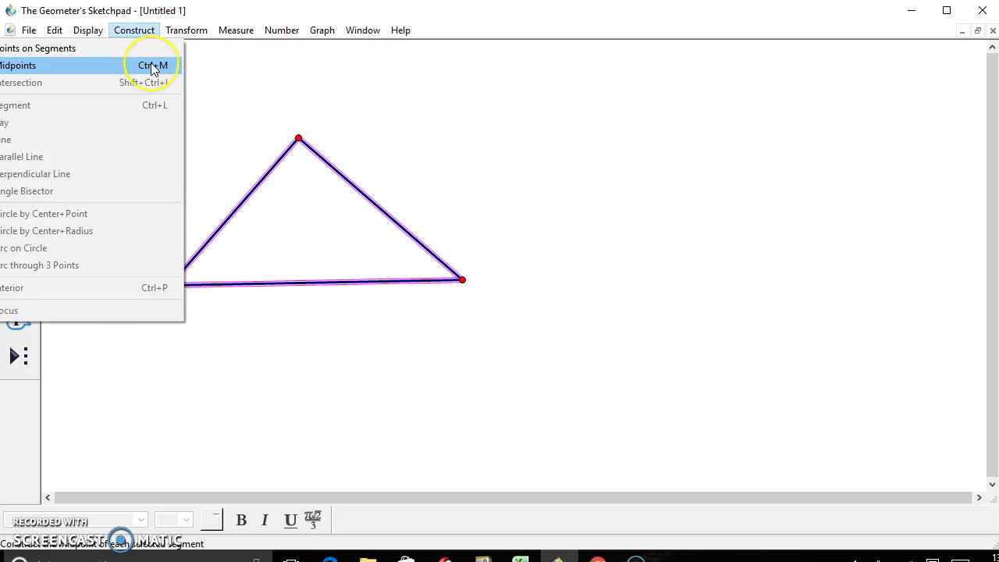
pyautogui.click(152, 66)
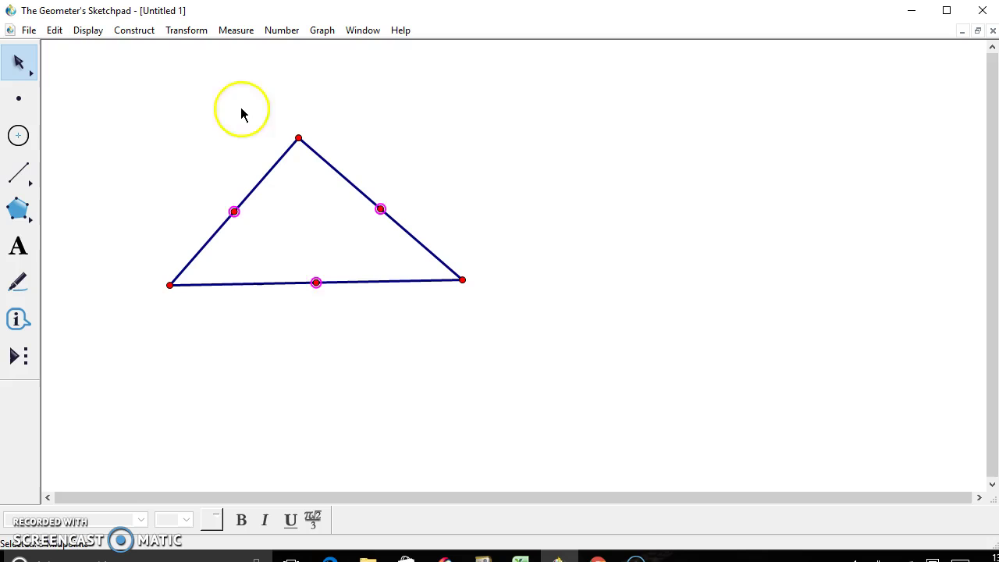
# Construct the altitude from the top vertex perpendicular to the base
pyautogui.click(299, 141)
pyautogui.click(272, 283)
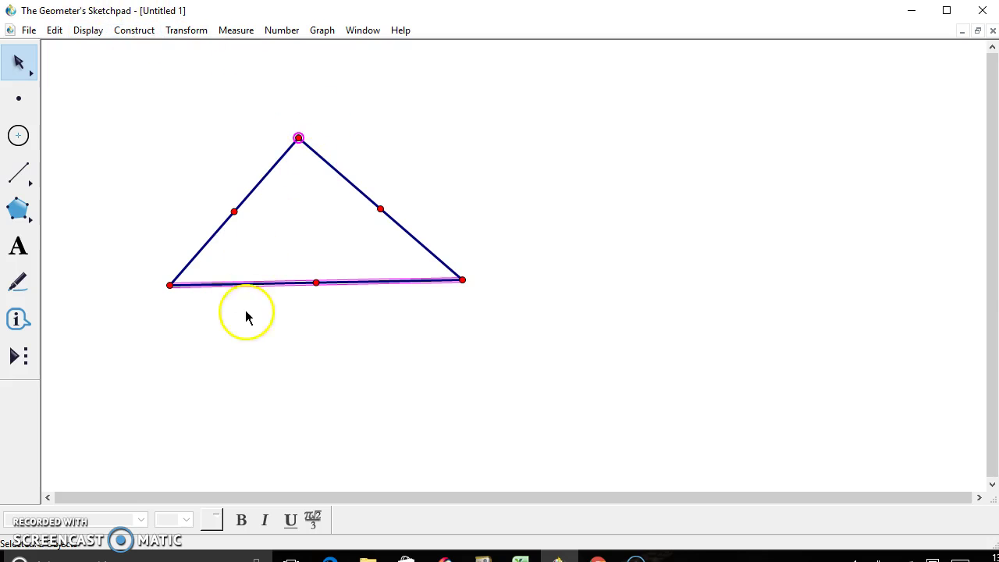
pyautogui.click(131, 34)
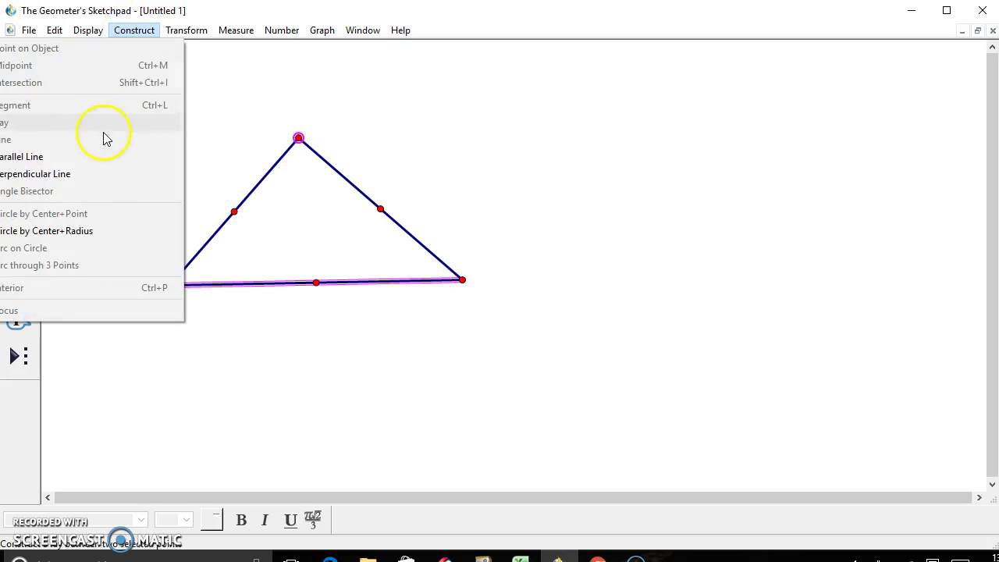
pyautogui.click(102, 175)
pyautogui.click(129, 158)
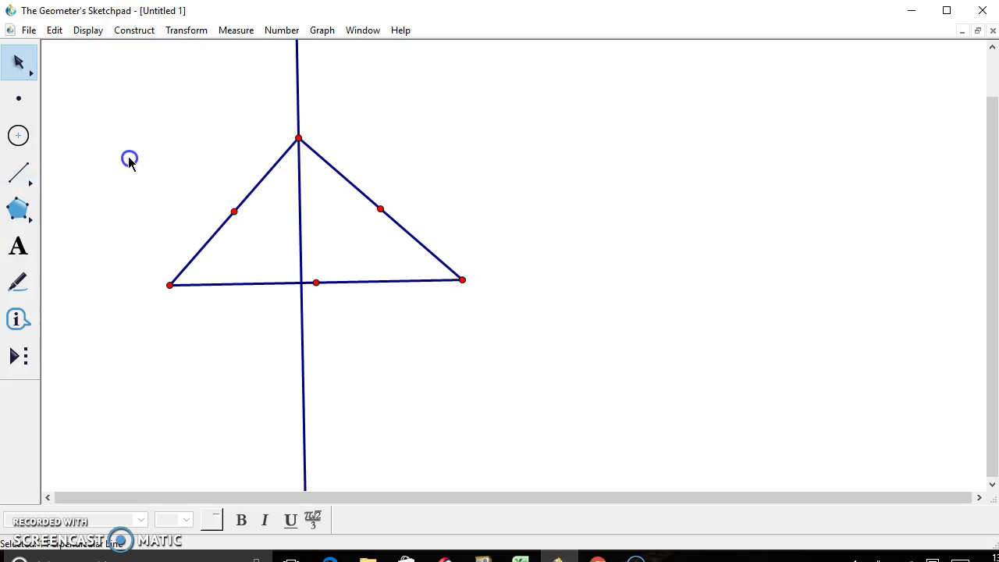
# Construct the altitude from the right vertex perpendicular to the left side
pyautogui.click(277, 162)
pyautogui.click(134, 37)
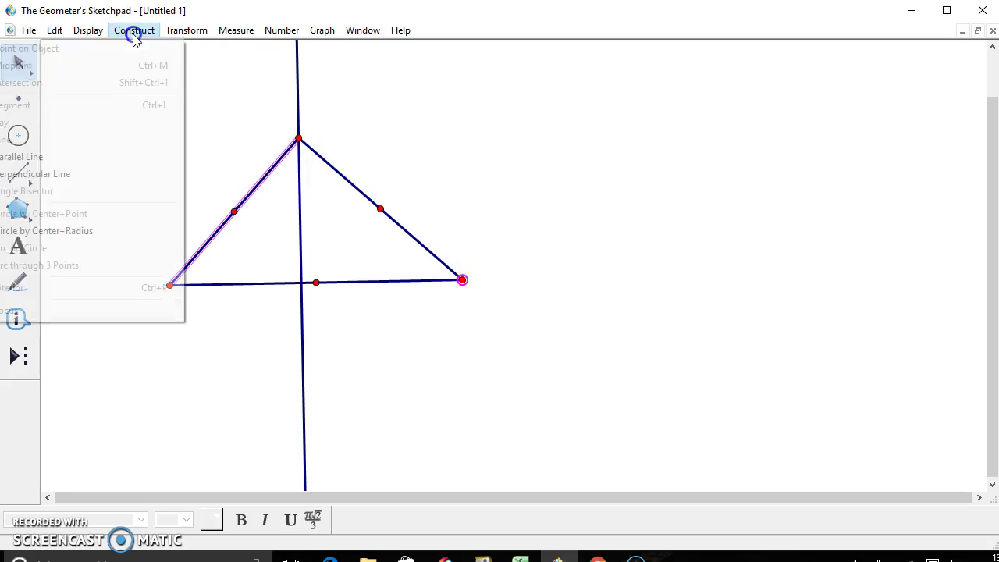
pyautogui.click(89, 172)
pyautogui.click(125, 149)
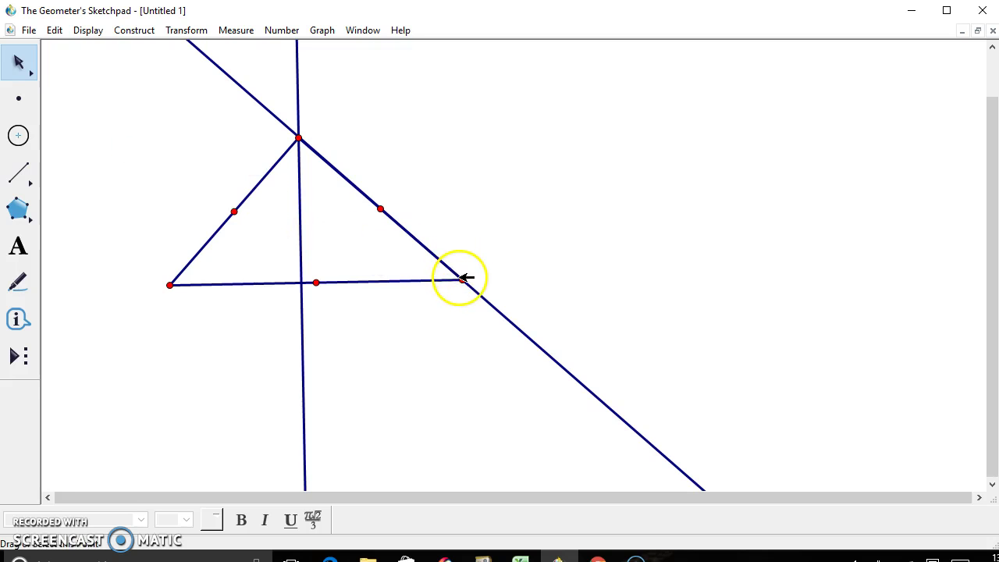
# Move the right vertex down-left and construct the left vertex's altitude to the right side
pyautogui.moveTo(462, 281); pyautogui.dragTo(445, 361)
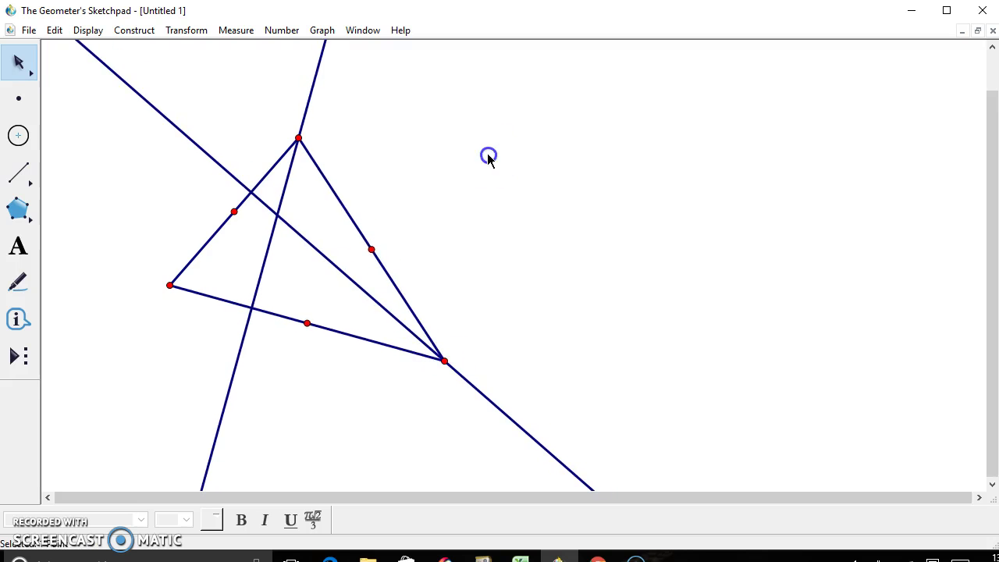
pyautogui.click(170, 285)
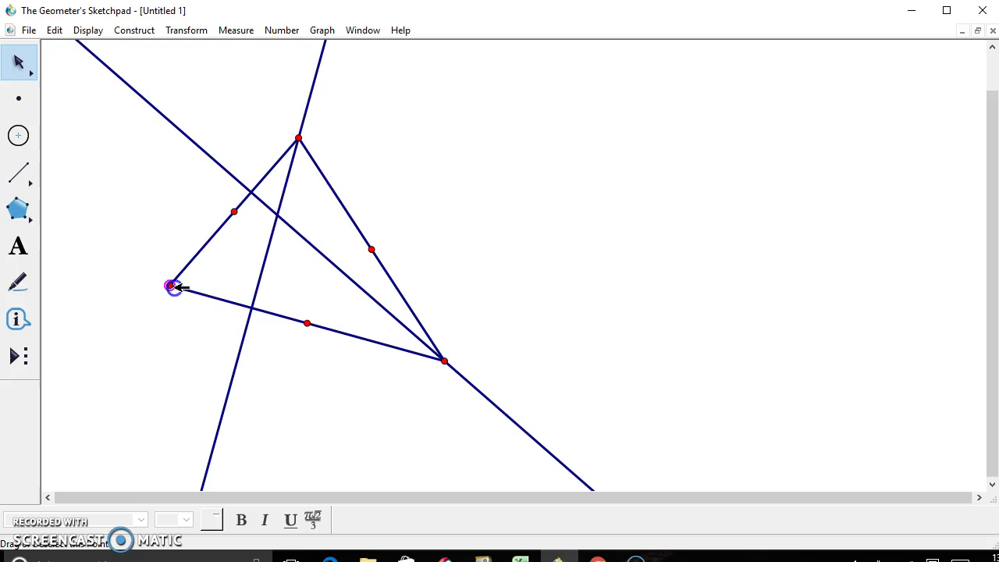
pyautogui.click(341, 203)
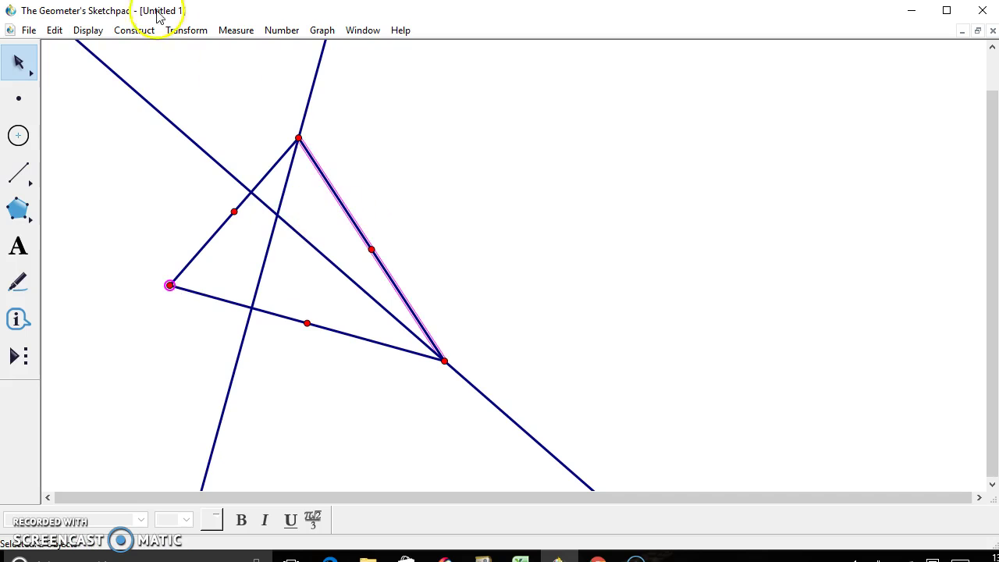
pyautogui.click(134, 29)
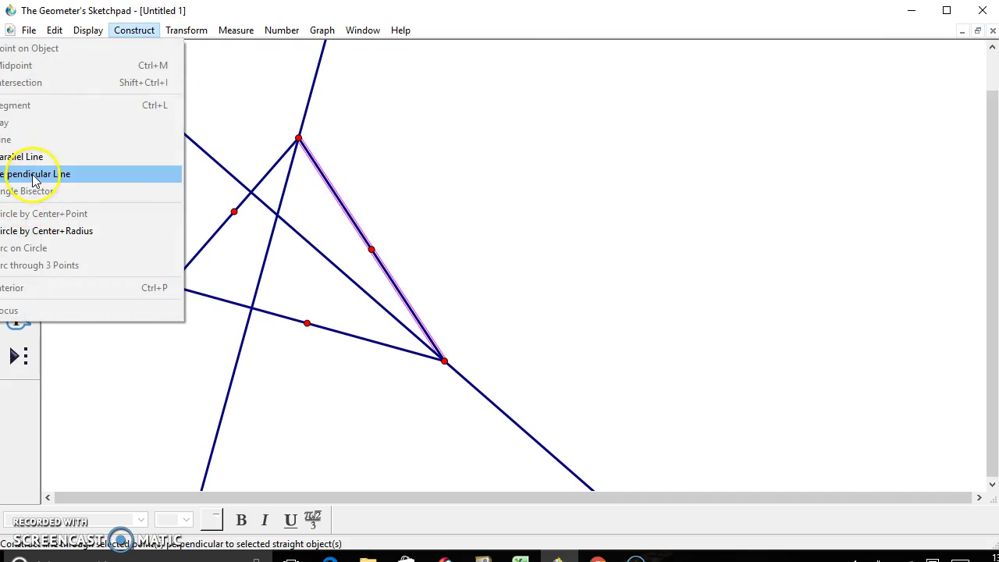
pyautogui.click(98, 172)
pyautogui.click(586, 155)
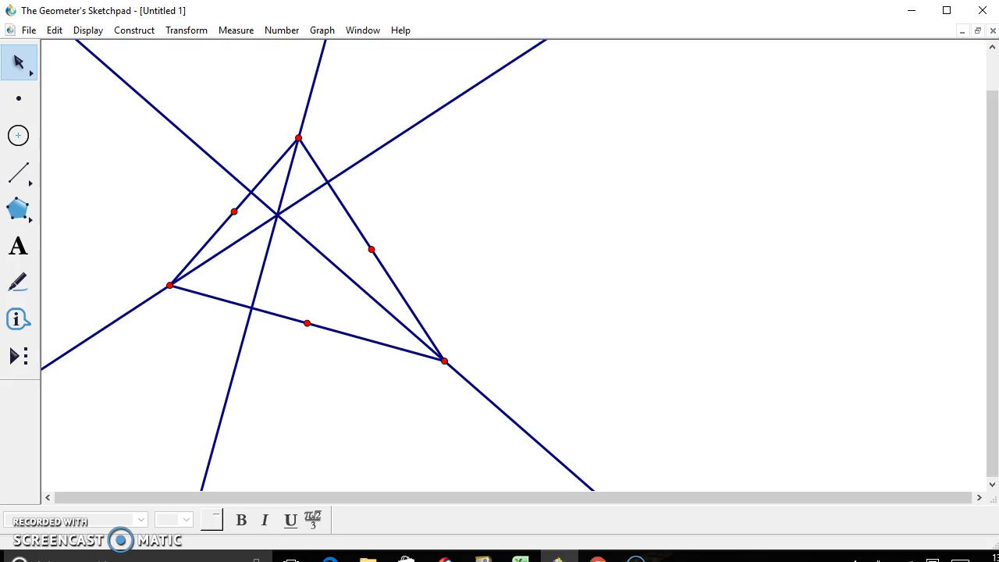
# Place intersection points at the three altitude feet and at the orthocenter
pyautogui.click(250, 193)
pyautogui.click(330, 181)
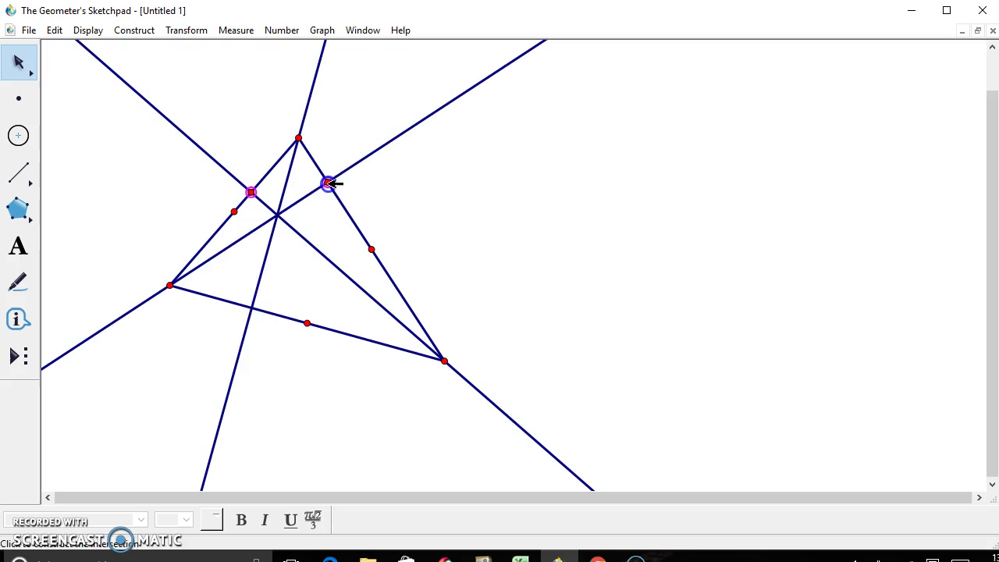
pyautogui.click(330, 181)
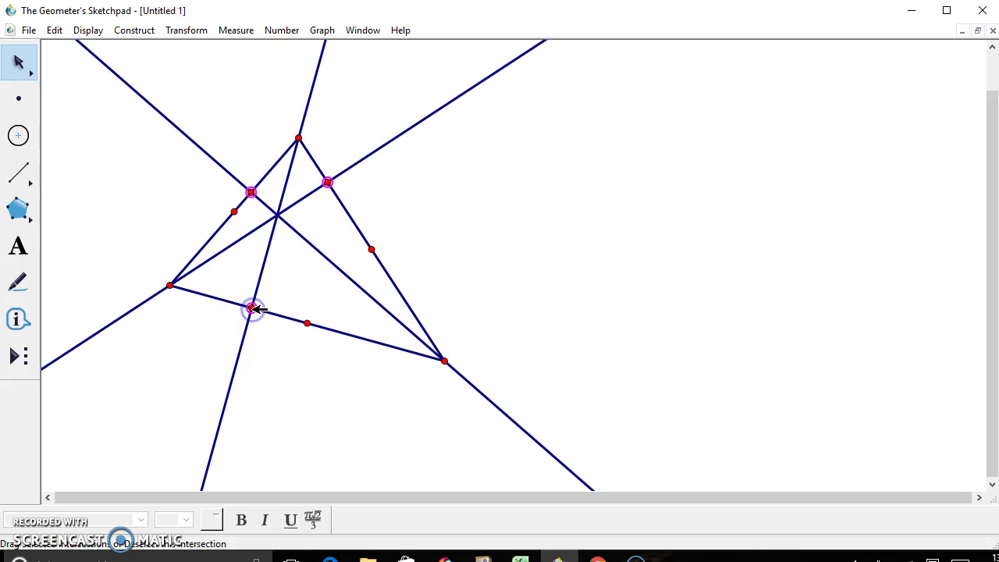
pyautogui.click(253, 308)
pyautogui.click(461, 205)
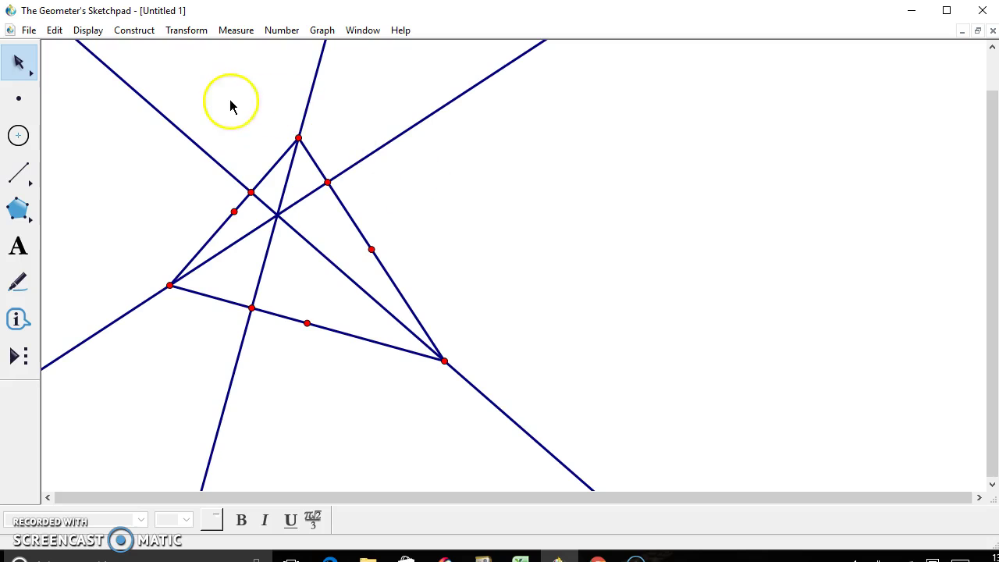
pyautogui.click(278, 215)
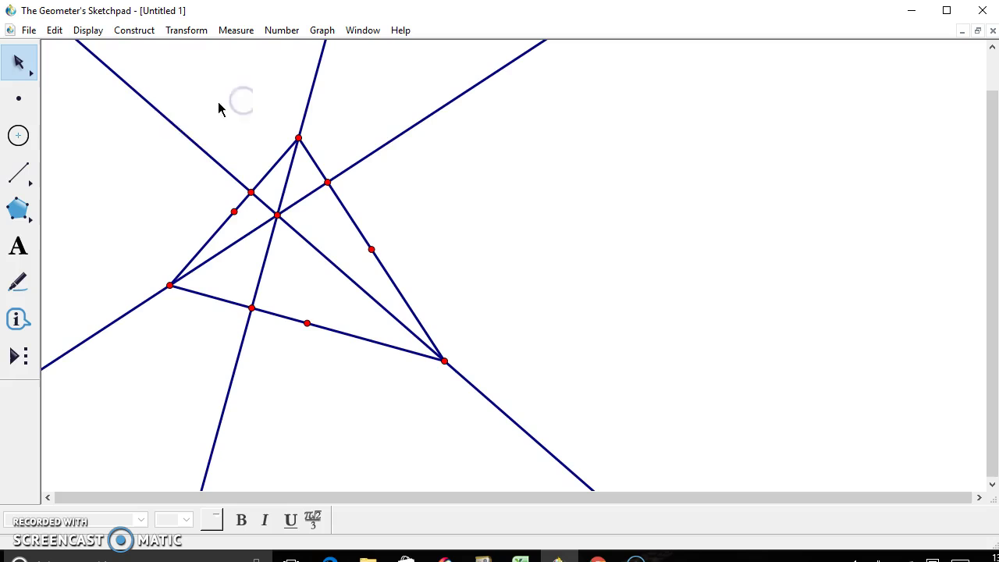
pyautogui.click(179, 130)
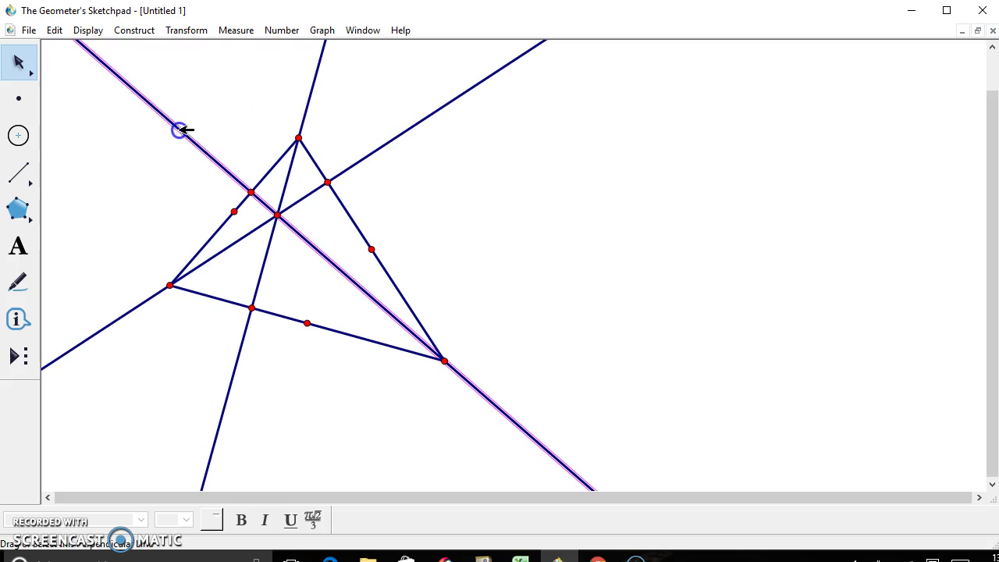
# Select the other two altitudes and hide all three perpendicular lines
pyautogui.click(323, 84)
pyautogui.click(388, 142)
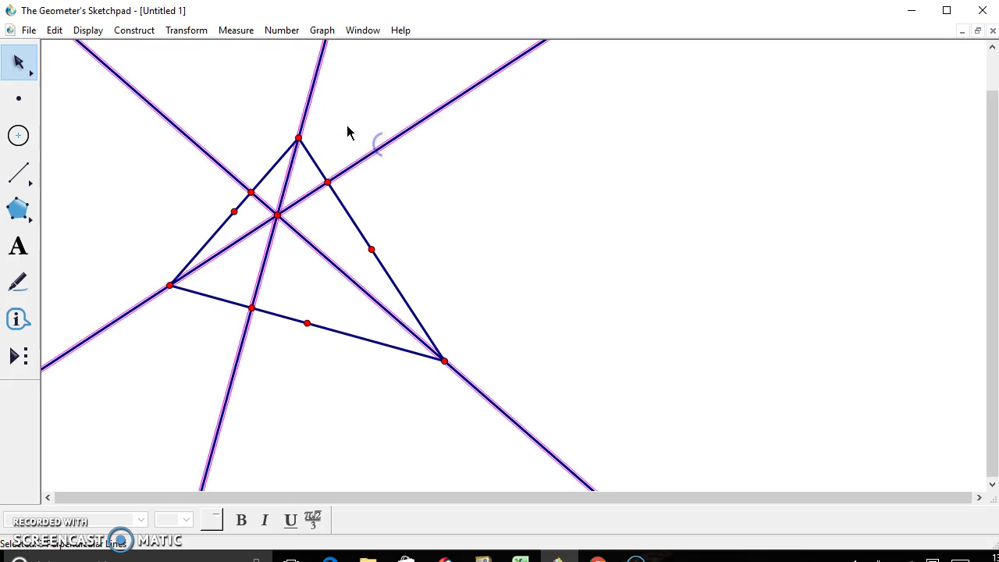
pyautogui.click(88, 31)
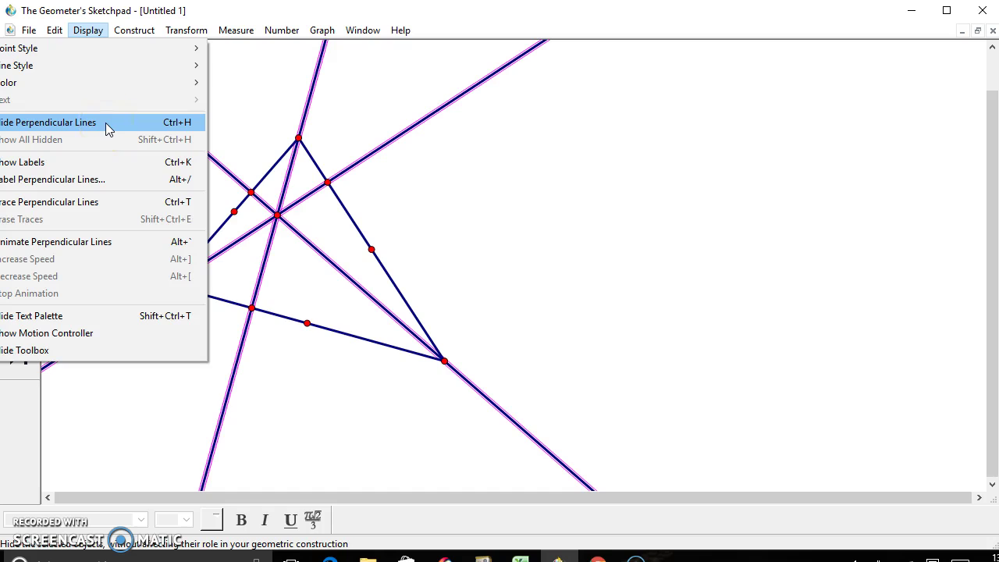
pyautogui.moveTo(117, 125); pyautogui.dragTo(179, 123)
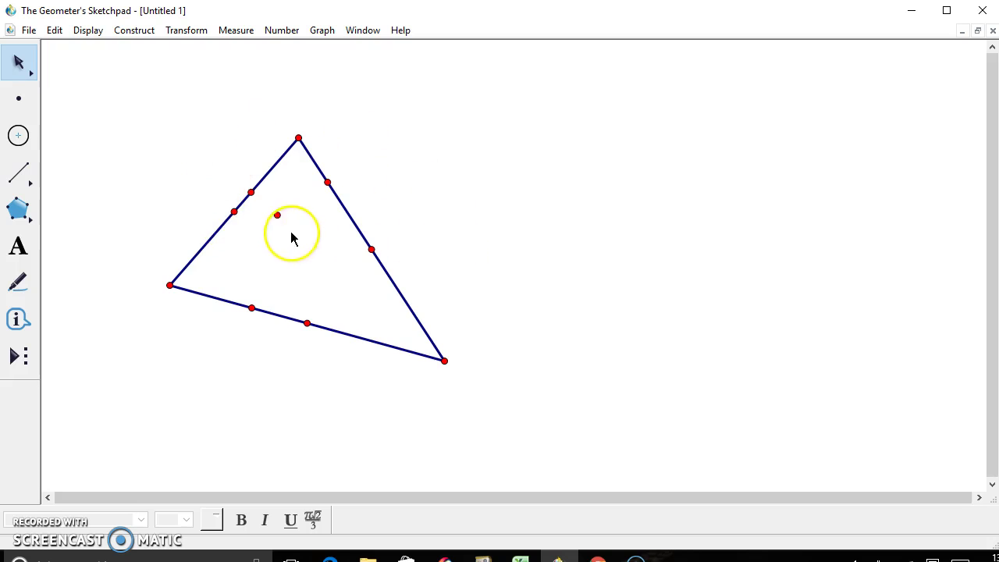
# Join the orthocenter to the top vertex with a segment using Construct > Segment
pyautogui.click(300, 136)
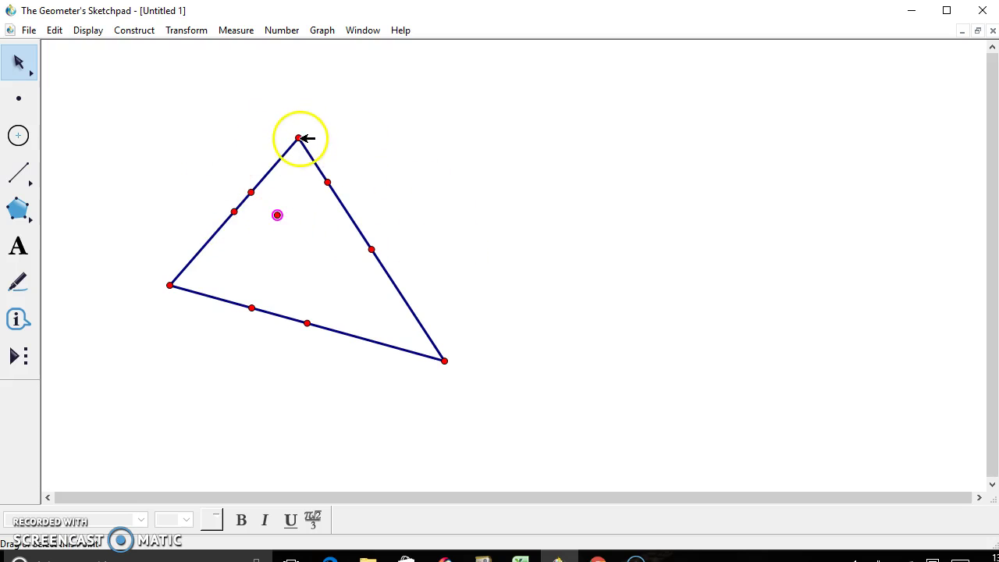
pyautogui.click(278, 214)
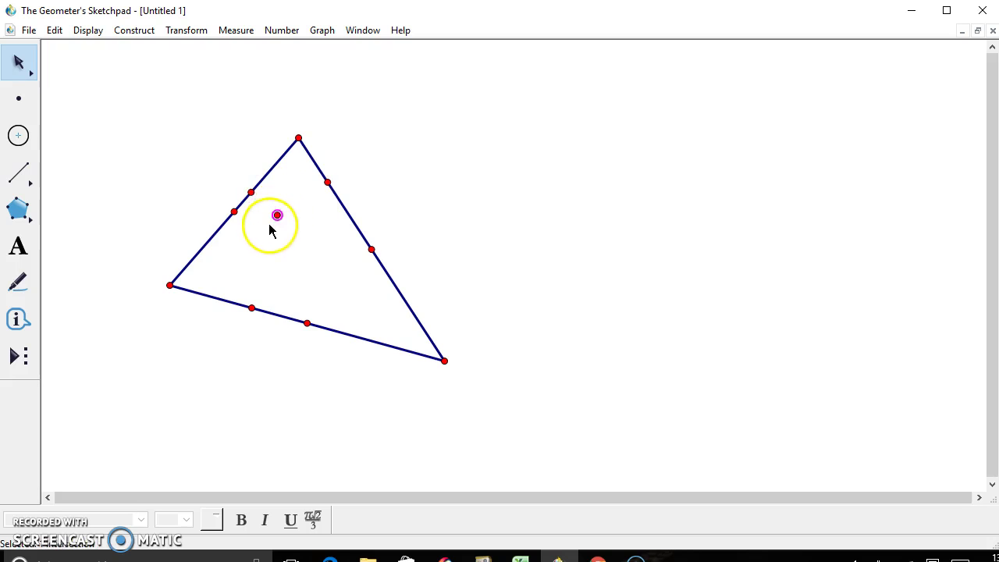
pyautogui.click(299, 138)
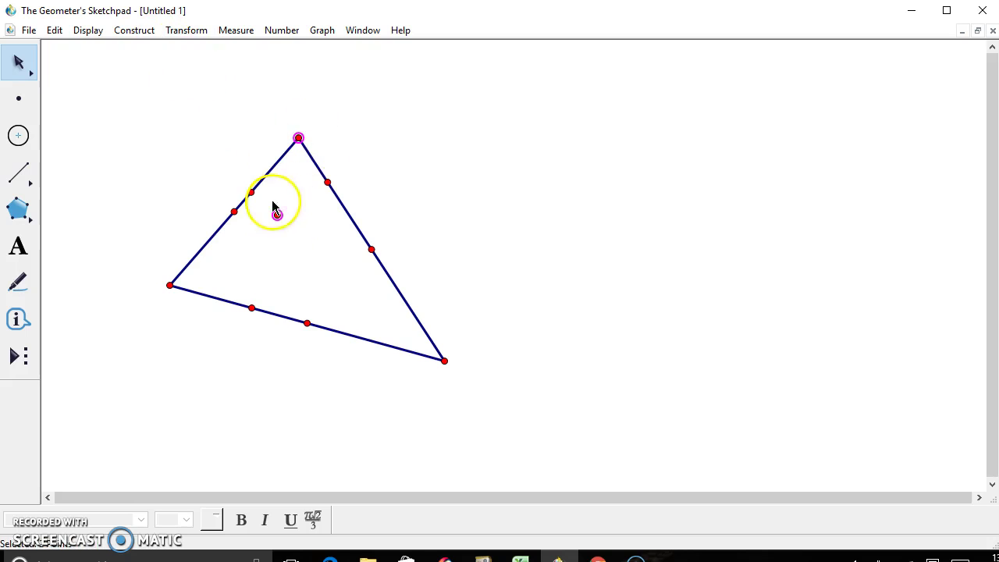
pyautogui.click(139, 31)
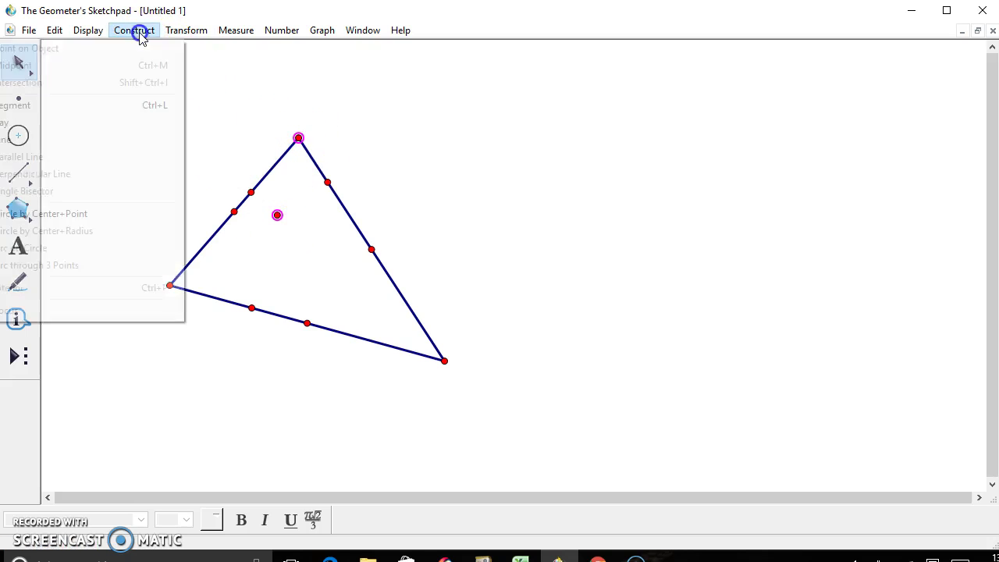
pyautogui.click(107, 105)
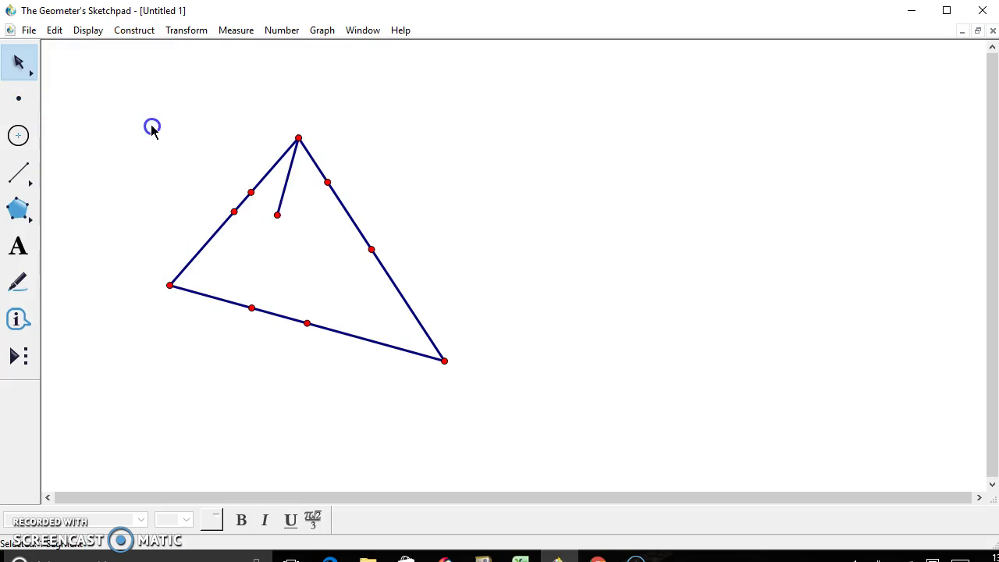
# Add segments from the orthocenter to the left vertex and, via Ctrl+L, the right vertex
pyautogui.click(19, 172)
pyautogui.moveTo(171, 286); pyautogui.dragTo(277, 215)
pyautogui.click(19, 66)
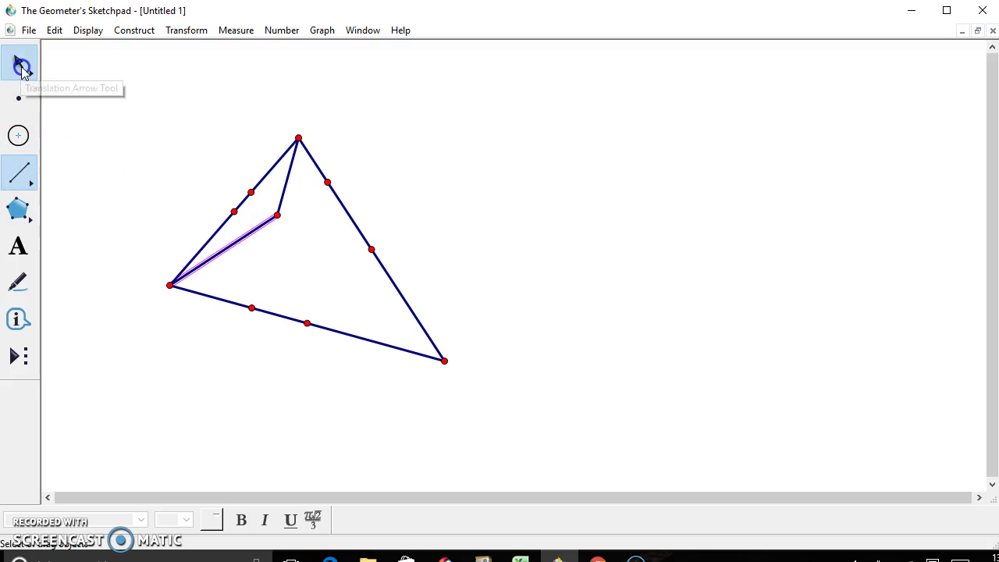
pyautogui.click(109, 127)
pyautogui.moveTo(277, 216); pyautogui.dragTo(252, 172)
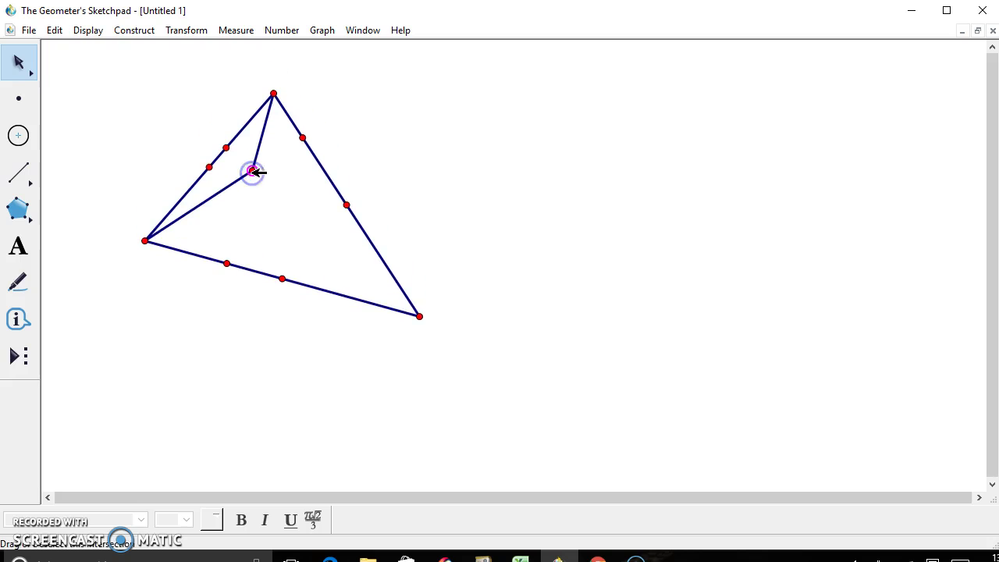
pyautogui.keyDown('shift'); pyautogui.click(422, 317); pyautogui.keyUp('shift')
pyautogui.hotkey('ctrl', 'l')
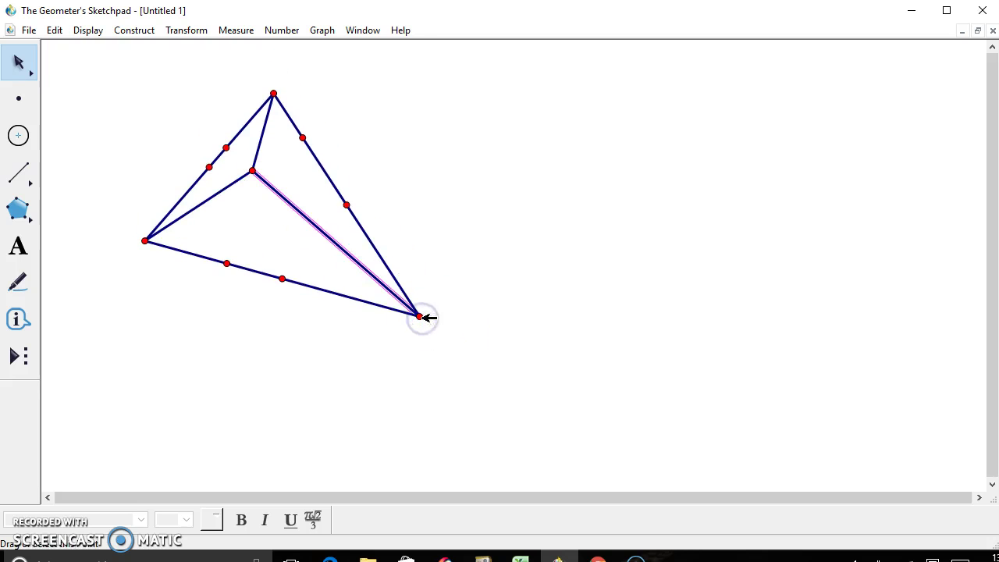
pyautogui.click(520, 140)
pyautogui.click(246, 123)
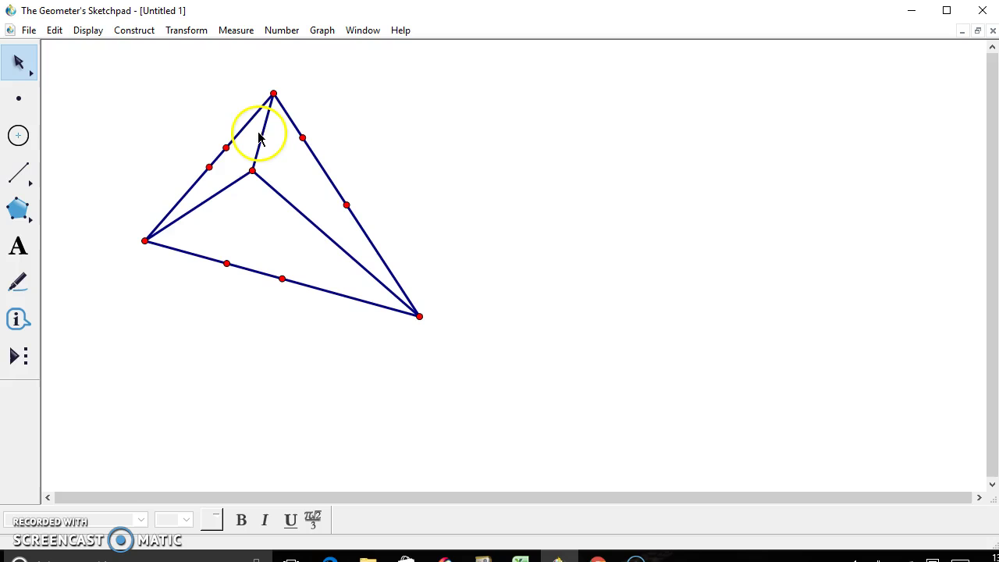
# Construct midpoints of the three orthocenter-to-vertex segments with Ctrl+M
pyautogui.click(263, 132)
pyautogui.keyDown('shift'); pyautogui.click(191, 212); pyautogui.keyUp('shift')
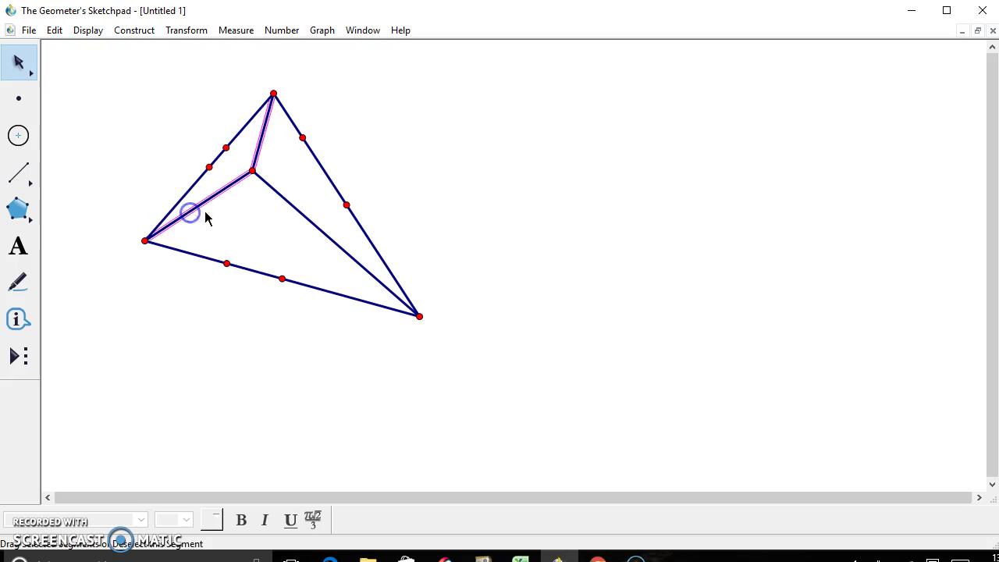
pyautogui.keyDown('shift'); pyautogui.click(296, 210); pyautogui.keyUp('shift')
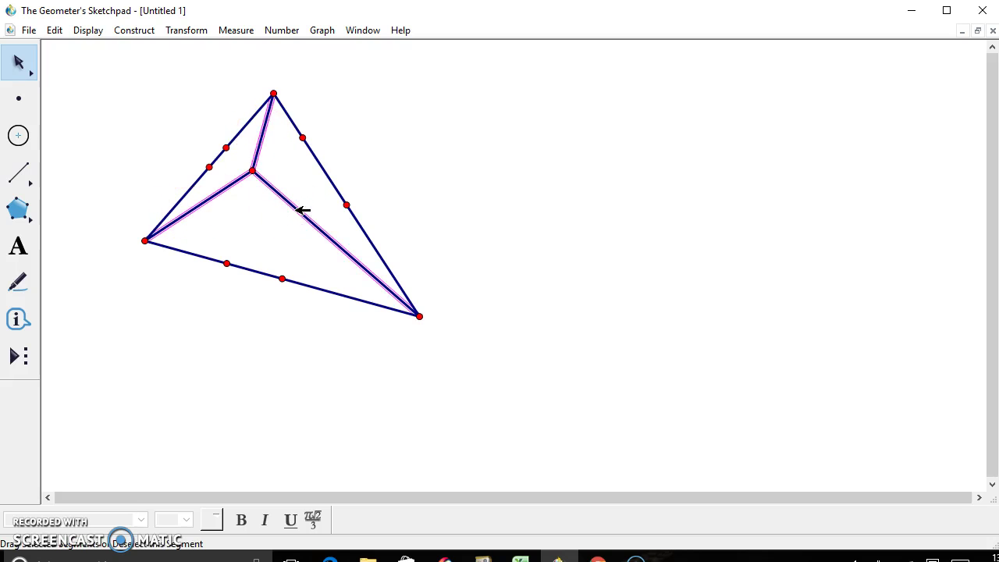
pyautogui.hotkey('ctrl', 'm')
pyautogui.click(413, 134)
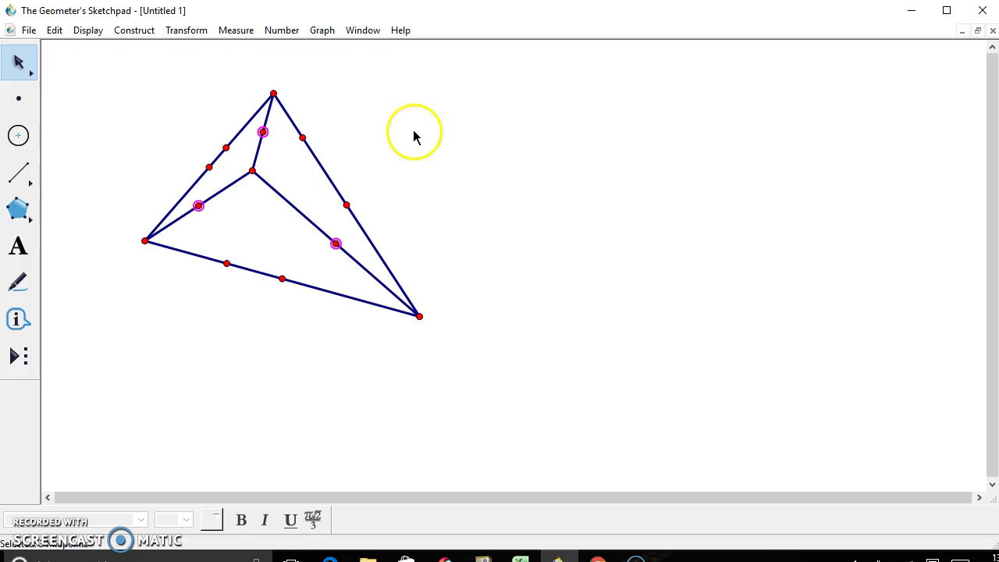
pyautogui.click(263, 174)
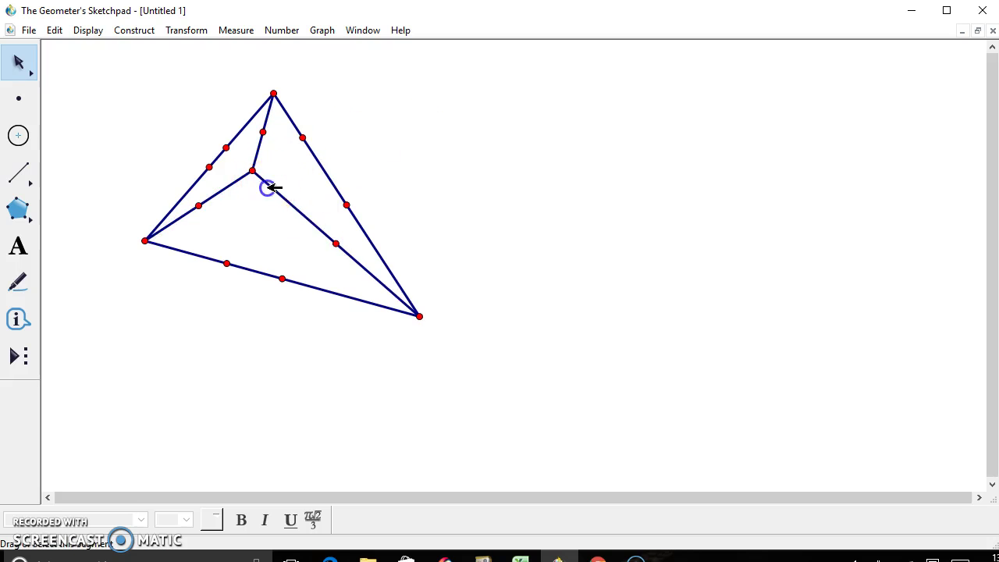
# Hide the three inner segments and the orthocenter with Ctrl+H
pyautogui.click(268, 187)
pyautogui.click(259, 156)
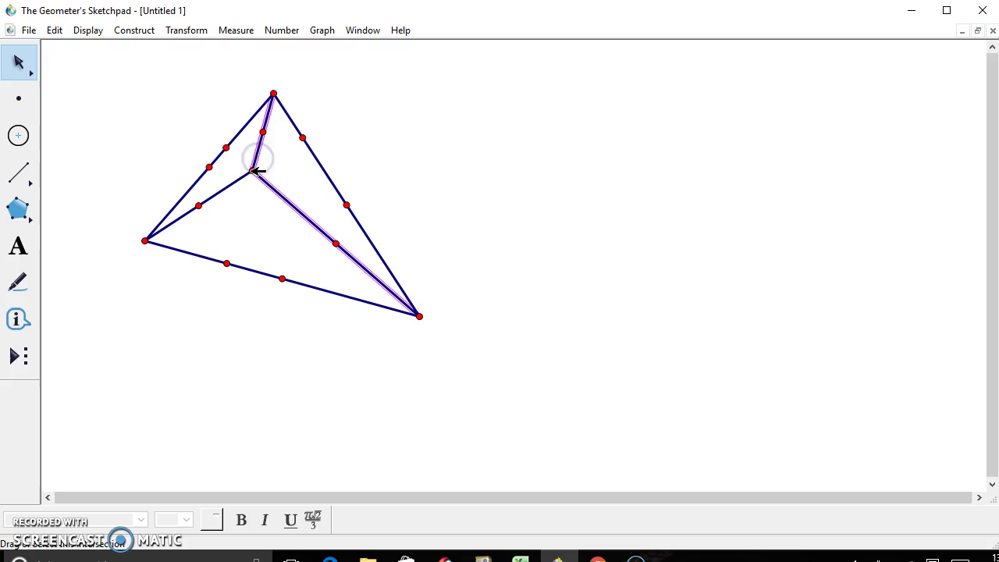
pyautogui.click(243, 179)
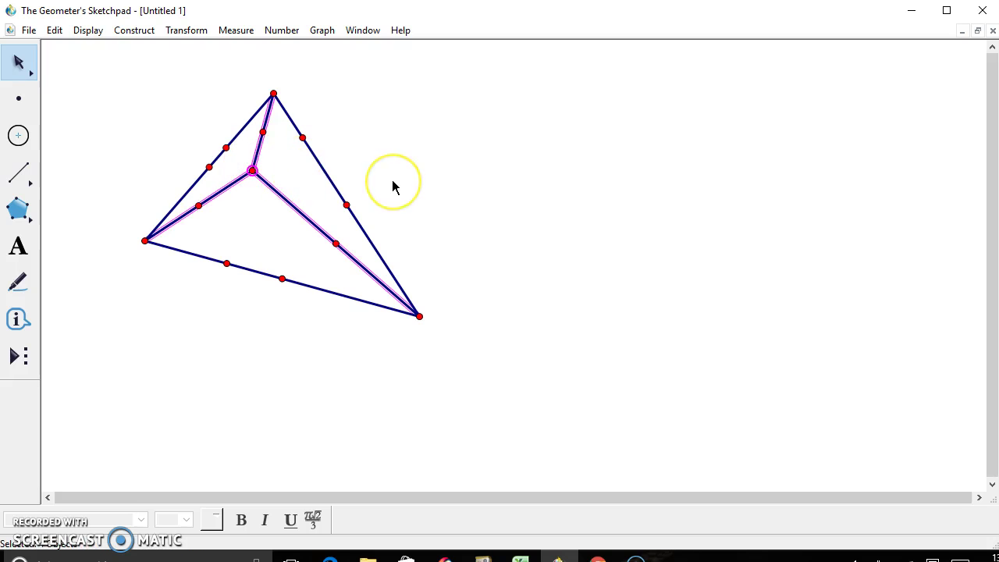
pyautogui.hotkey('ctrl', 'h')
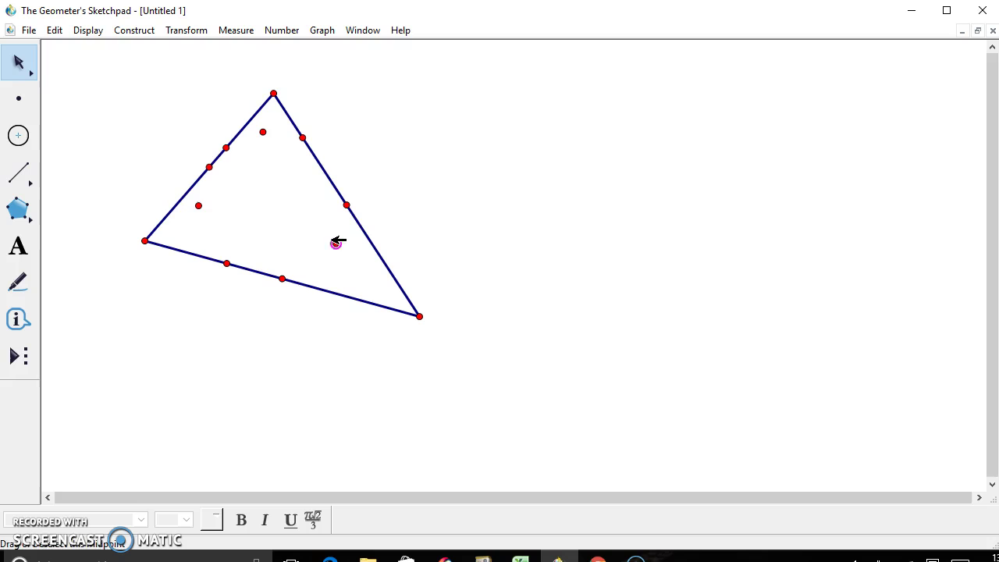
# Join the left-side point to the lower interior midpoint with a segment
pyautogui.click(336, 244)
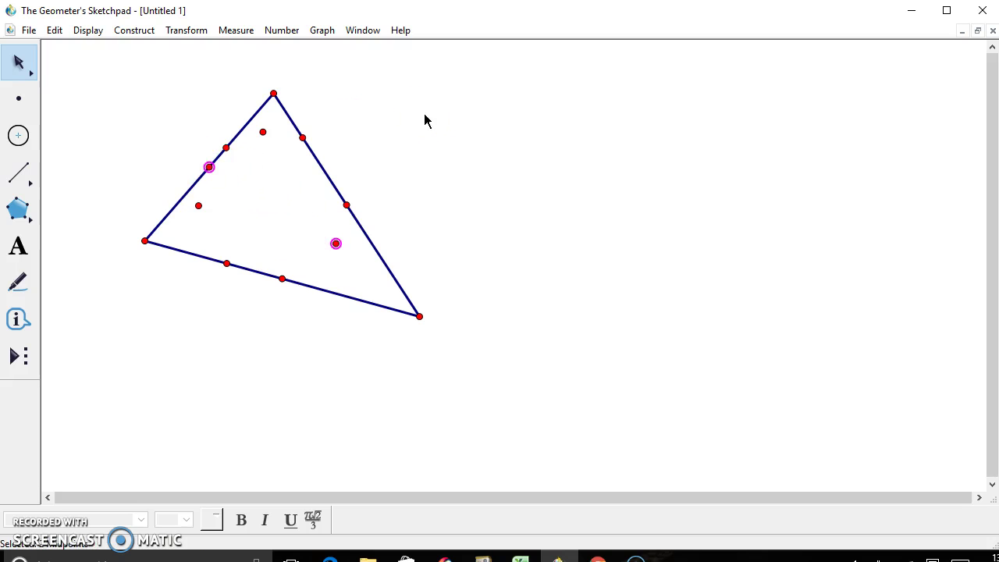
pyautogui.hotkey('ctrl', 'l')
pyautogui.click(461, 142)
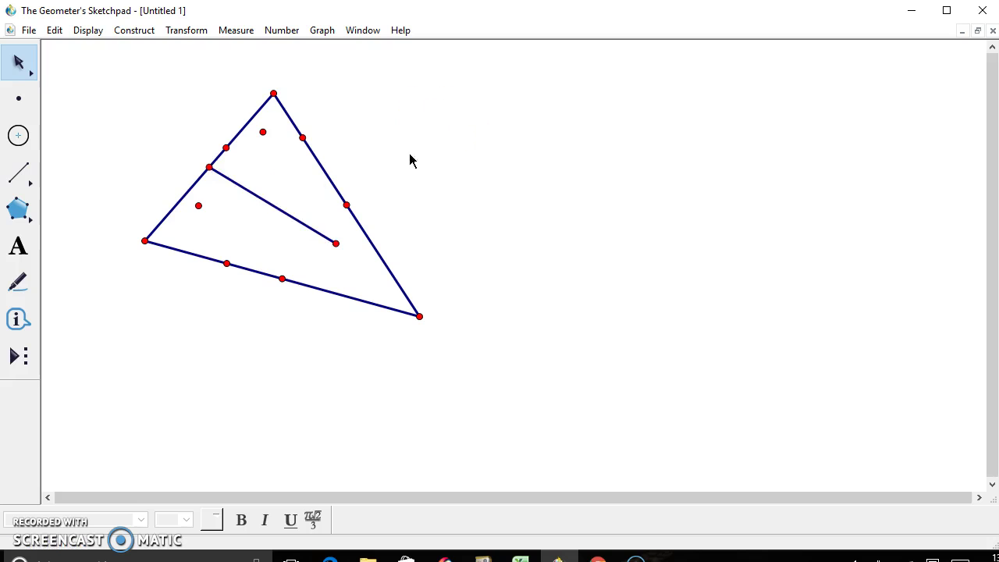
# Mark the new segment's midpoint as the circle's centre
pyautogui.click(267, 197)
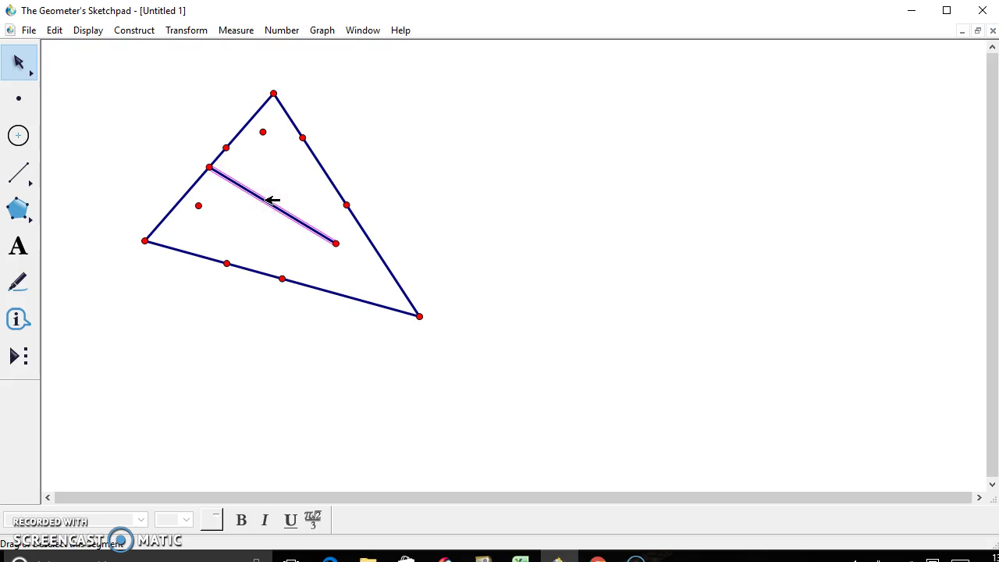
pyautogui.hotkey('ctrl', 'm')
pyautogui.click(445, 129)
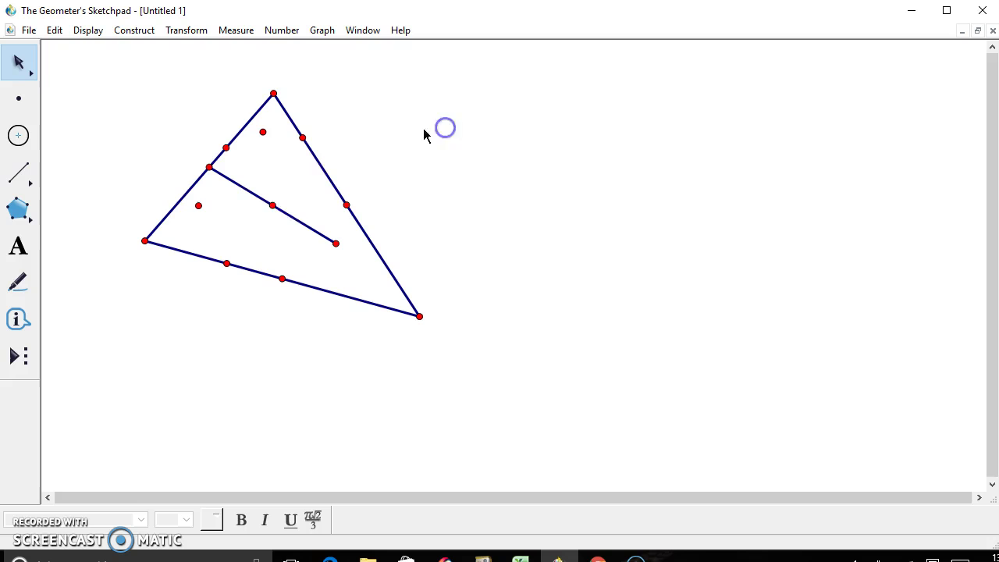
pyautogui.click(273, 205)
pyautogui.click(18, 135)
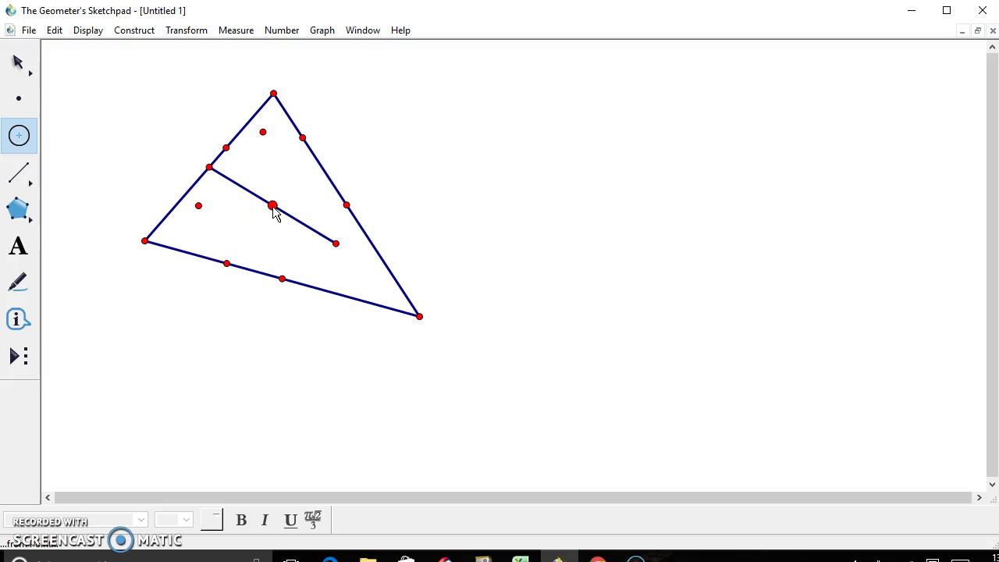
# Draw a circle centred on that midpoint, sized to pass through the nine marked points
pyautogui.moveTo(272, 205); pyautogui.dragTo(302, 138)
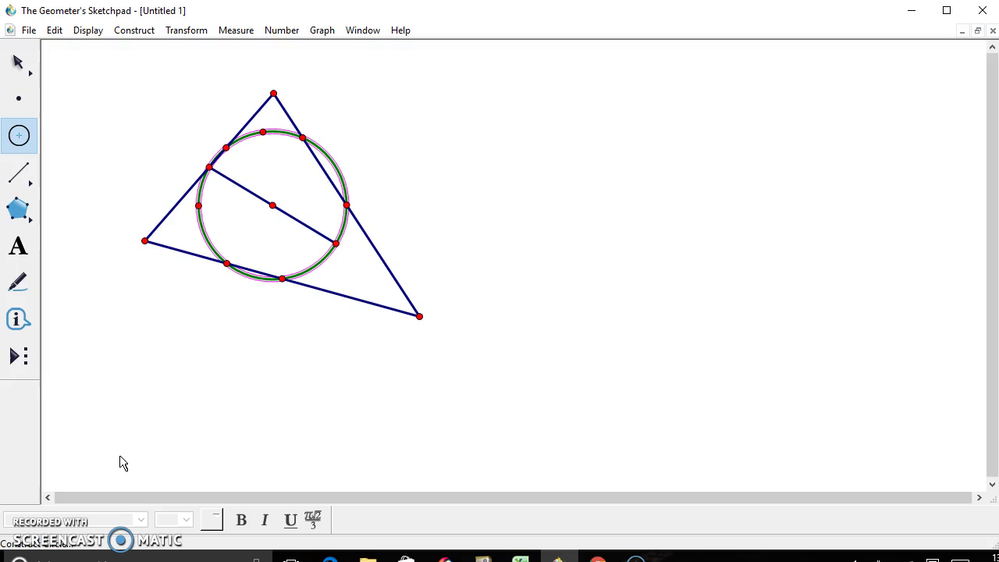
pyautogui.click(35, 534)
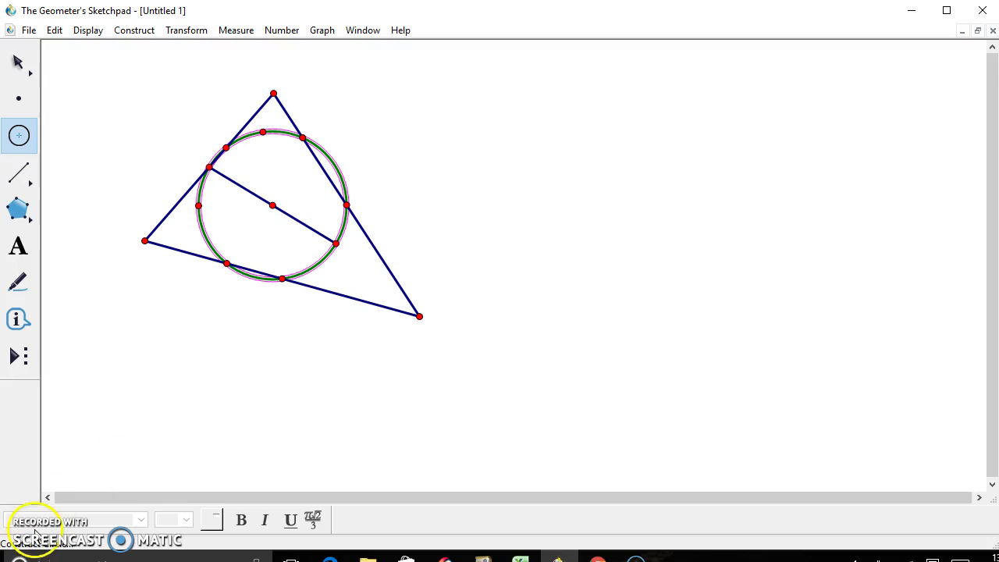